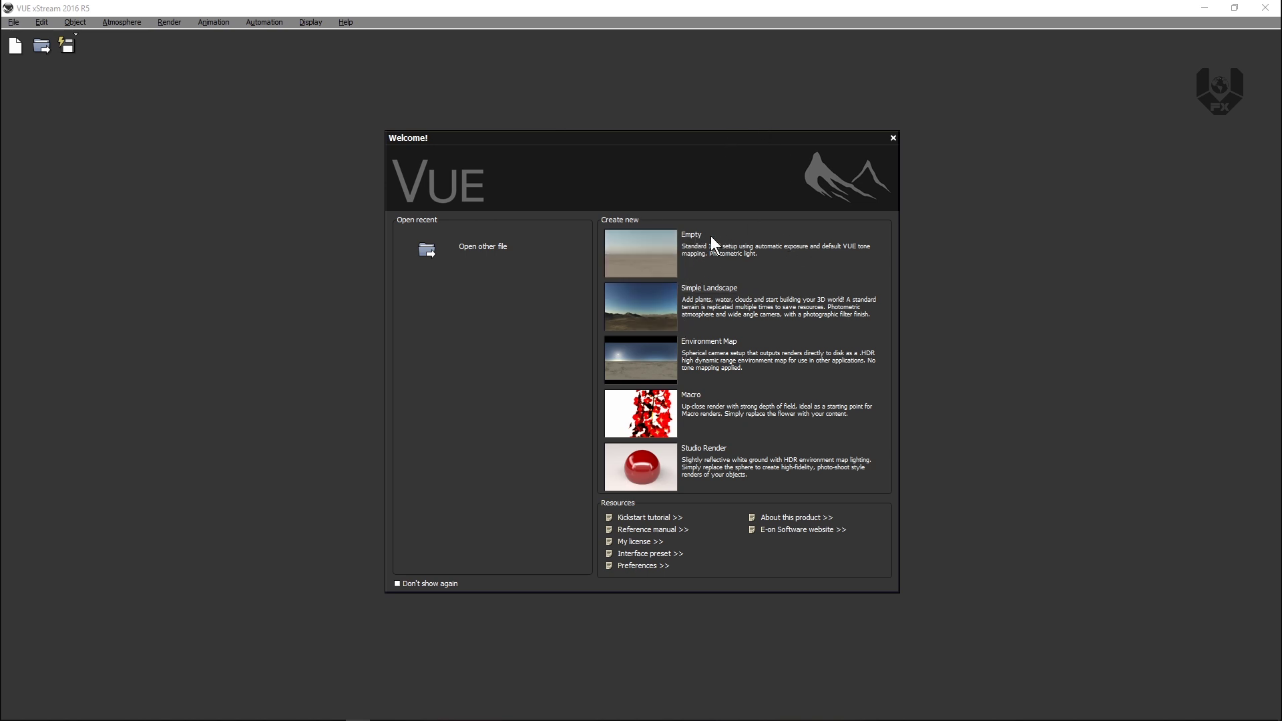
Create a new scene from the Empty template and open the atmosphere preset library
{"action": "left_click", "coordinate": [690, 235]}
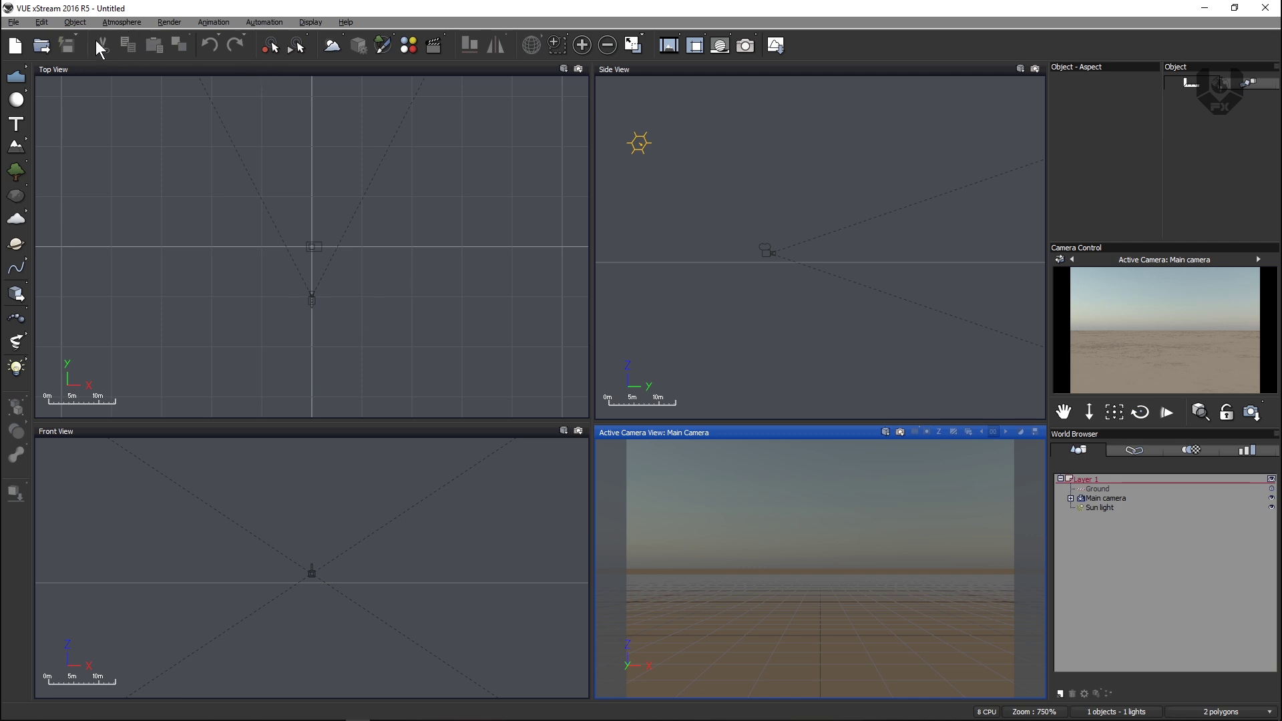
{"action": "left_click", "coordinate": [127, 22]}
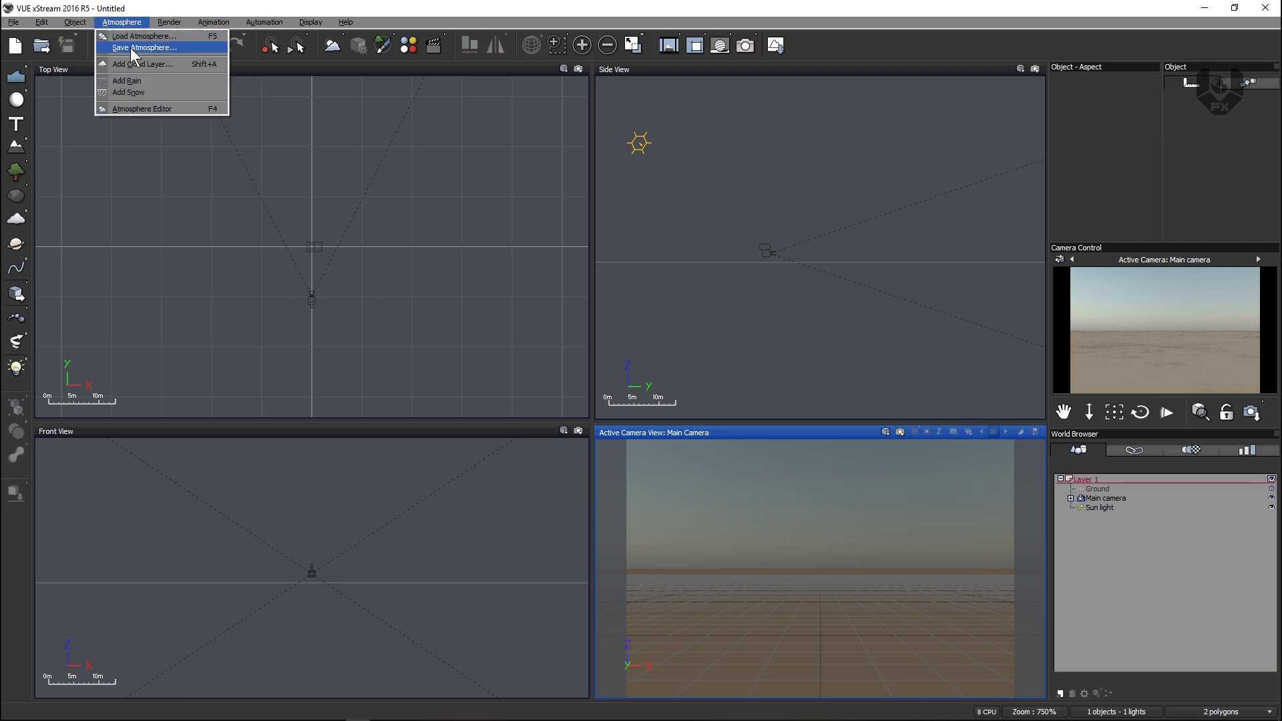
{"action": "left_click", "coordinate": [195, 36]}
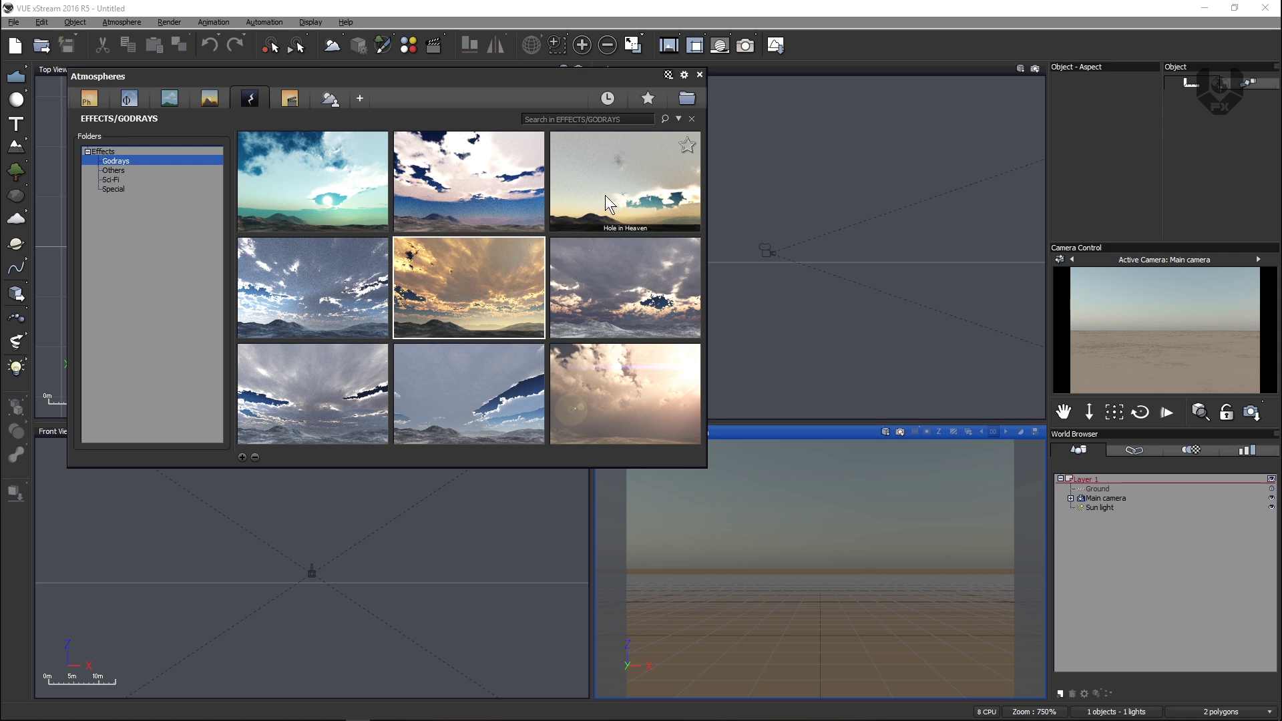
Browse the Effects atmosphere folders and load the golden cloudy sky from Godrays, letting it update the camera settings
{"action": "left_click", "coordinate": [131, 171]}
{"action": "left_click", "coordinate": [131, 181]}
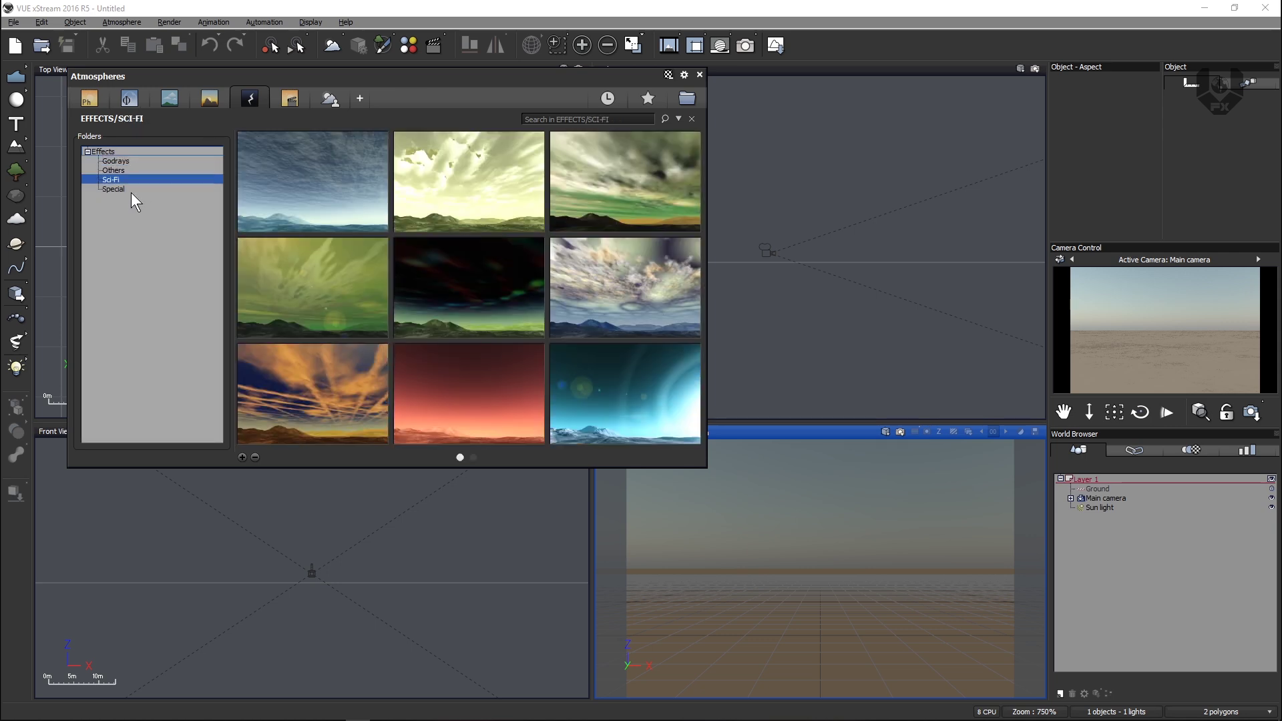
{"action": "left_click", "coordinate": [134, 189]}
{"action": "left_click", "coordinate": [135, 170]}
{"action": "left_click", "coordinate": [136, 163]}
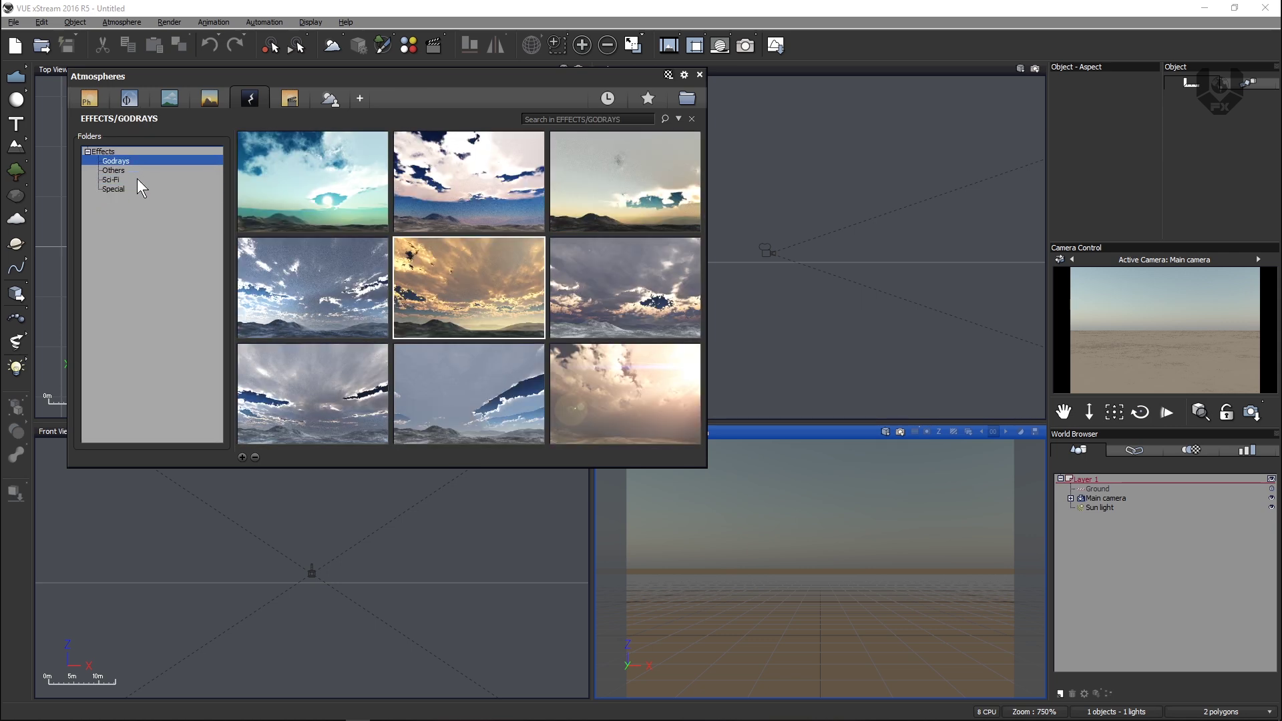
{"action": "double_click", "coordinate": [487, 279]}
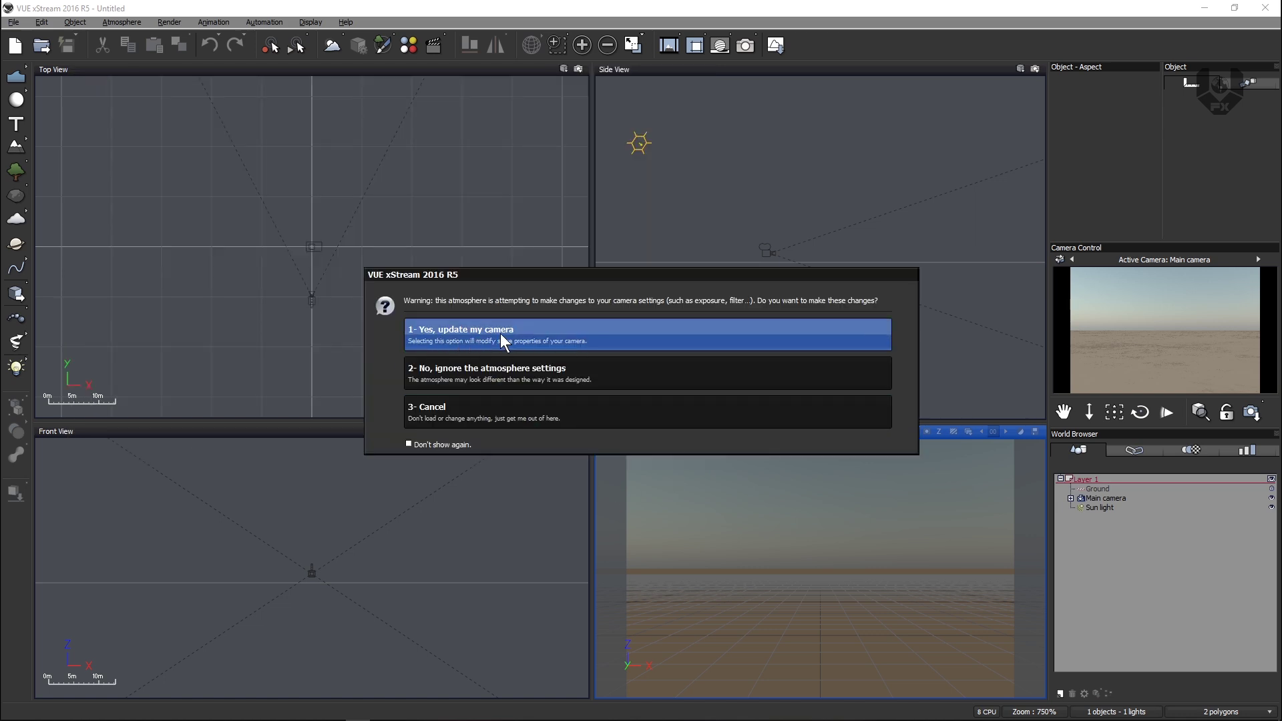
{"action": "left_click", "coordinate": [527, 338]}
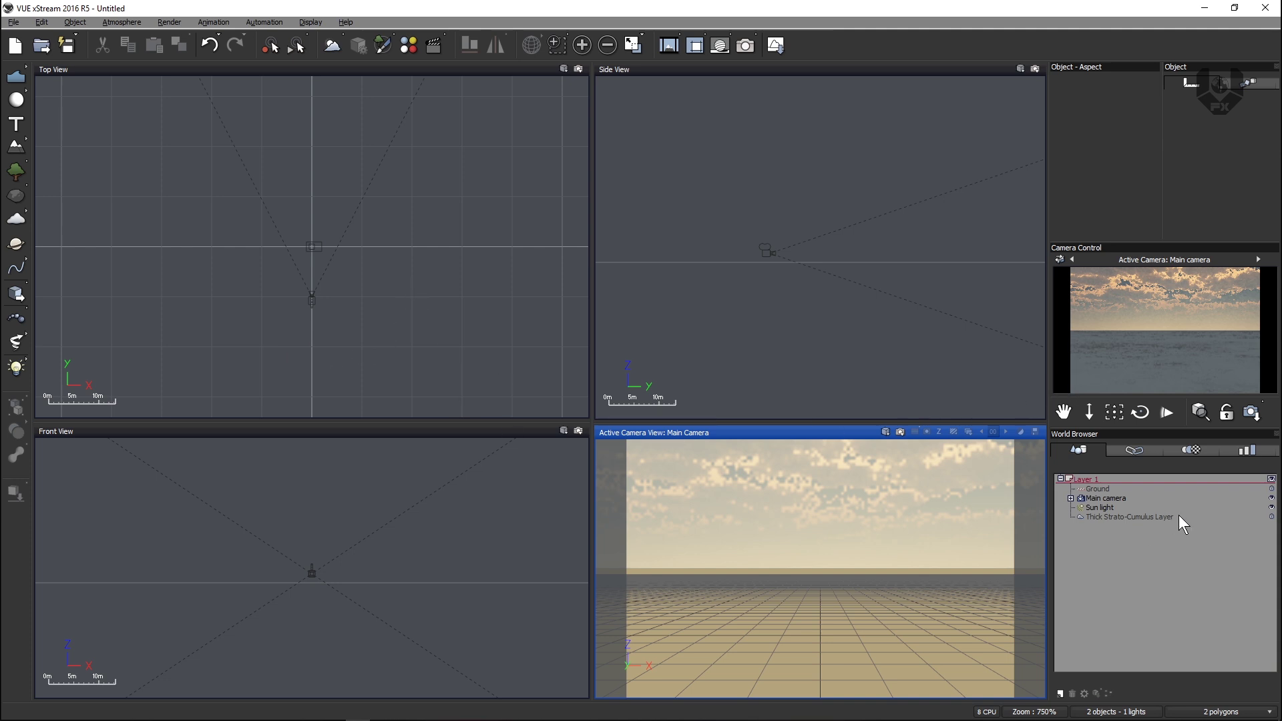
Inspect the Sun light and the Thick Strato-Cumulus Layer in the scene, finishing with nothing selected
{"action": "left_click", "coordinate": [1121, 505]}
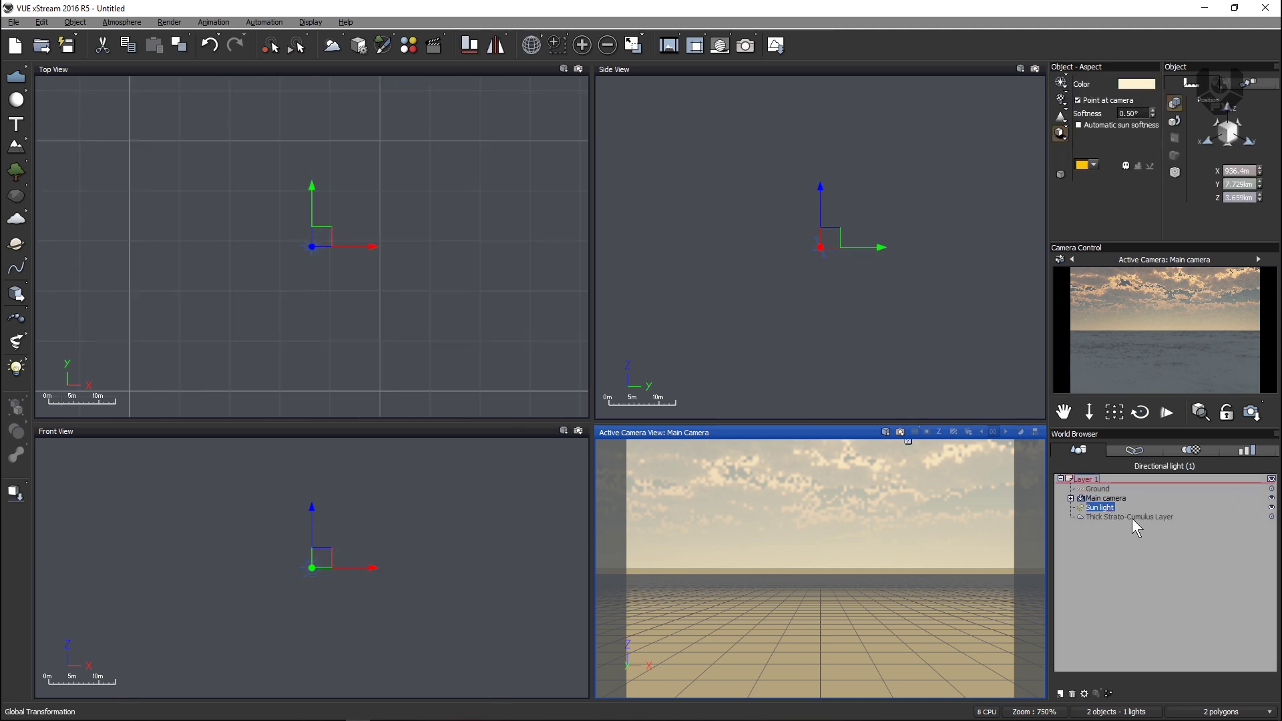
{"action": "left_click", "coordinate": [1132, 518]}
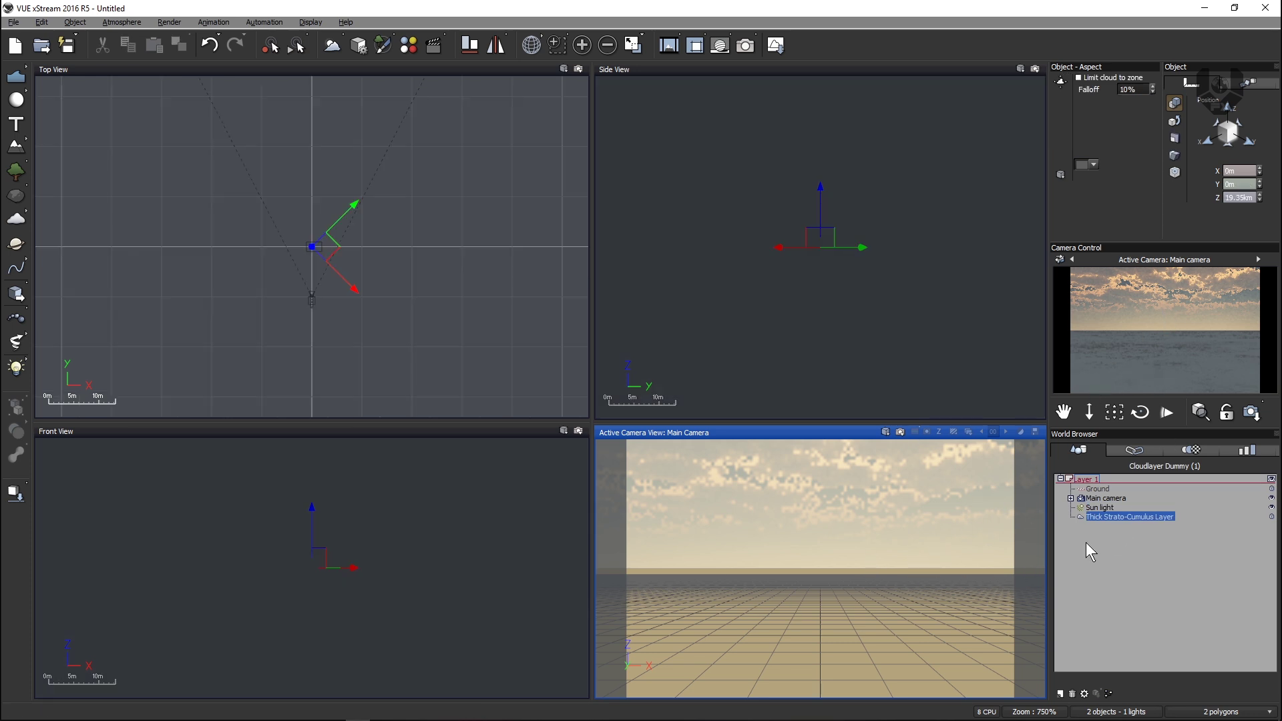
{"action": "left_click", "coordinate": [1125, 557]}
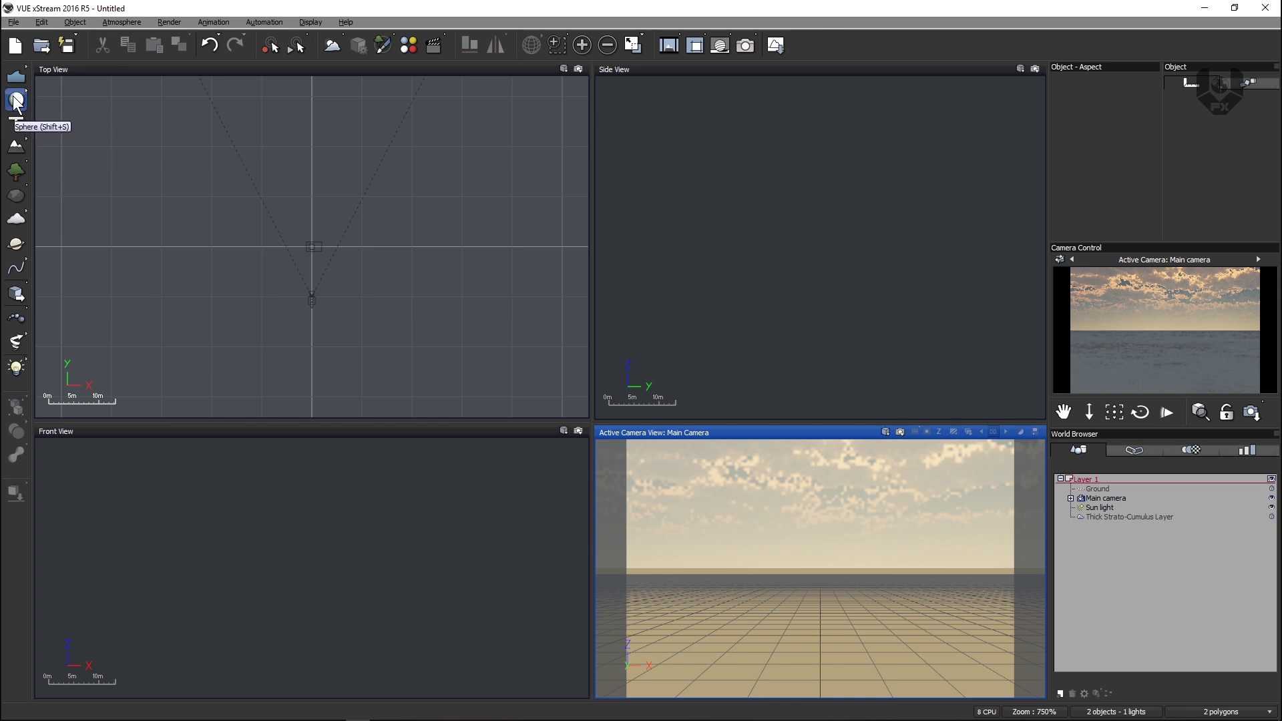
Add a standard terrain to the scene, centred at X 0 and Y 0
{"action": "mouse_move", "coordinate": [16, 80]}
{"action": "left_mouse_down"}
{"action": "mouse_move", "coordinate": [106, 87]}
{"action": "mouse_move", "coordinate": [38, 87]}
{"action": "left_mouse_up"}
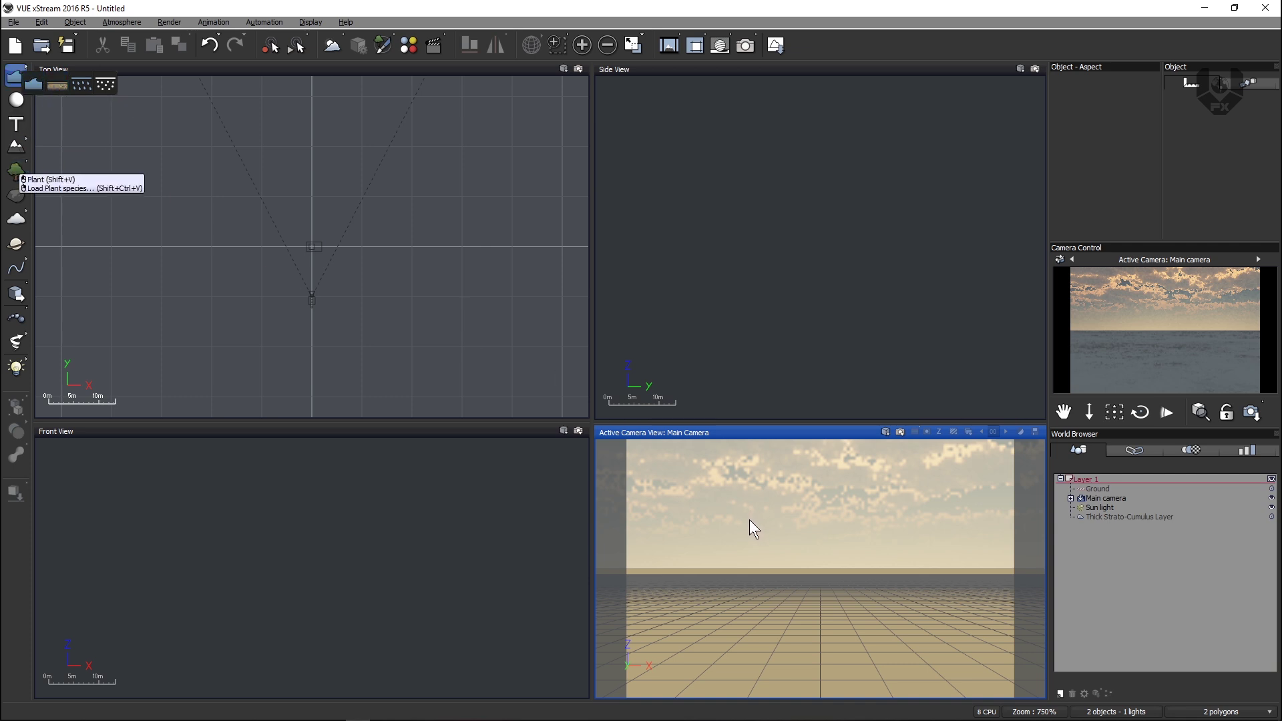
{"action": "left_click_drag", "start_coordinate": [16, 147], "coordinate": [24, 153]}
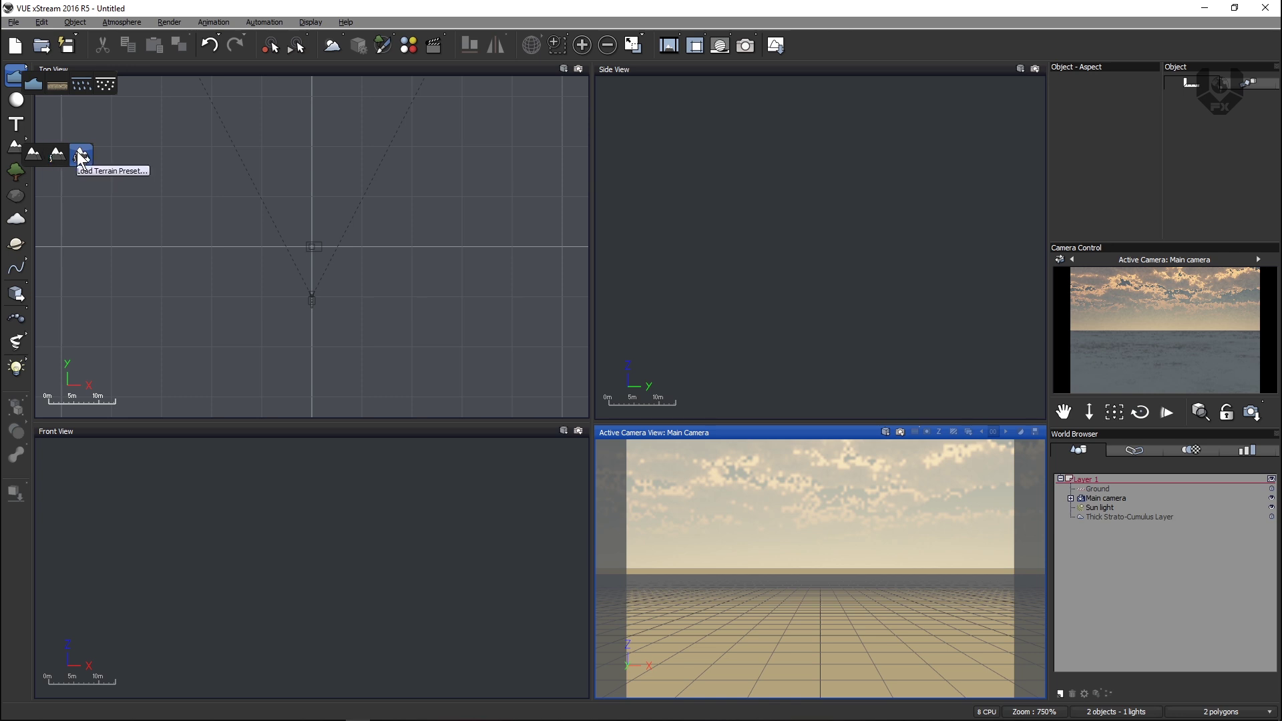
{"action": "left_click", "coordinate": [36, 161]}
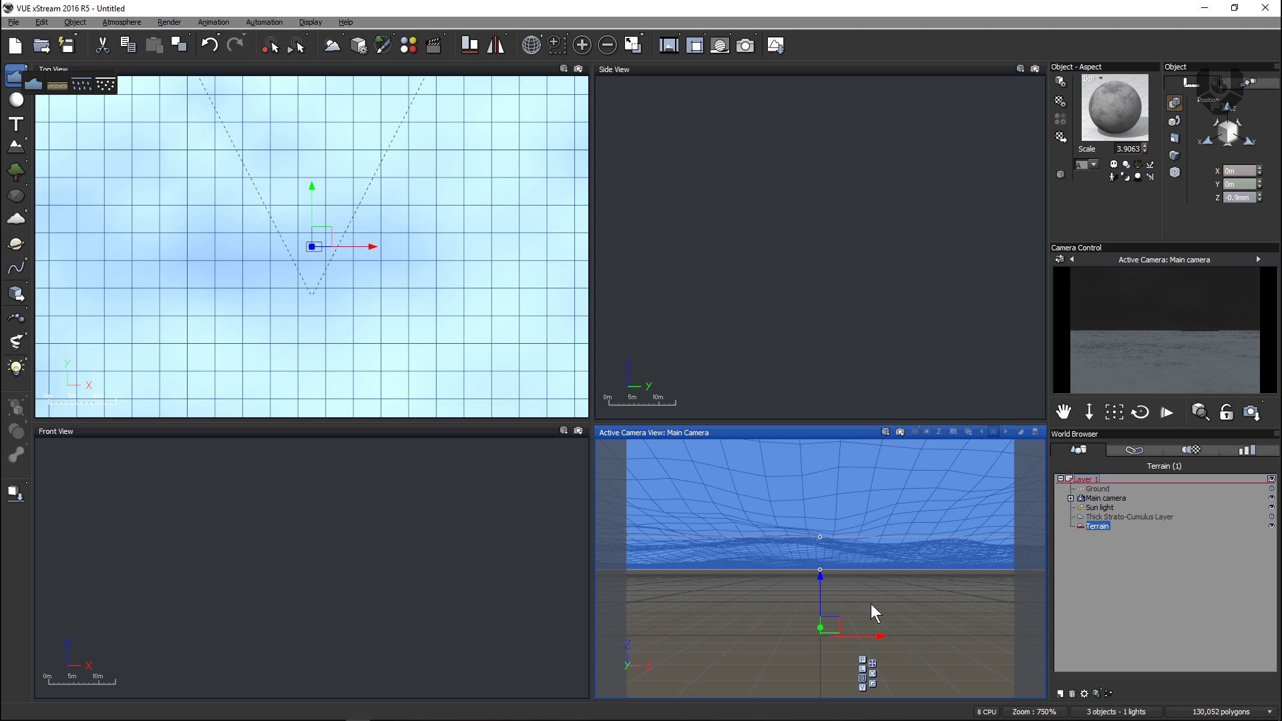
{"action": "scroll", "coordinate": [896, 546], "scroll_direction": "down", "scroll_amount": 1}
{"action": "scroll", "coordinate": [895, 546], "scroll_direction": "down", "scroll_amount": 3}
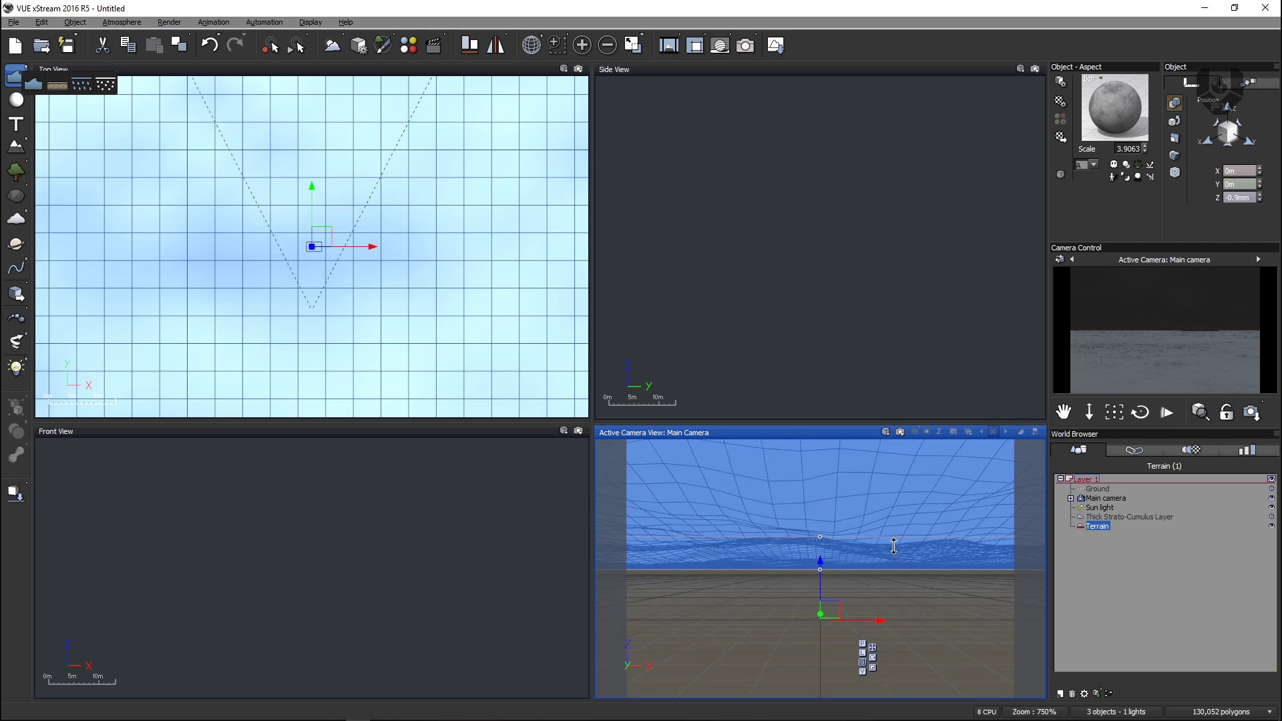
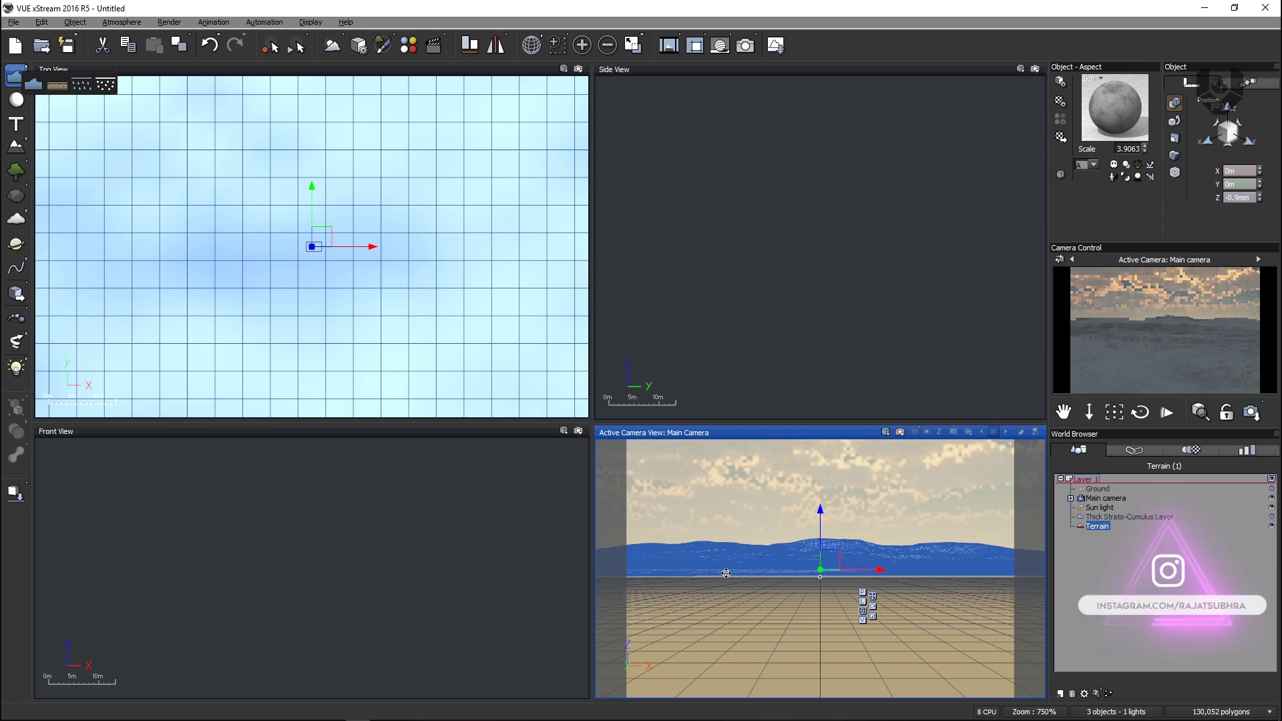
Examine the terrain in the Perspective View from several angles and return to the main camera view
{"action": "left_click", "coordinate": [885, 432]}
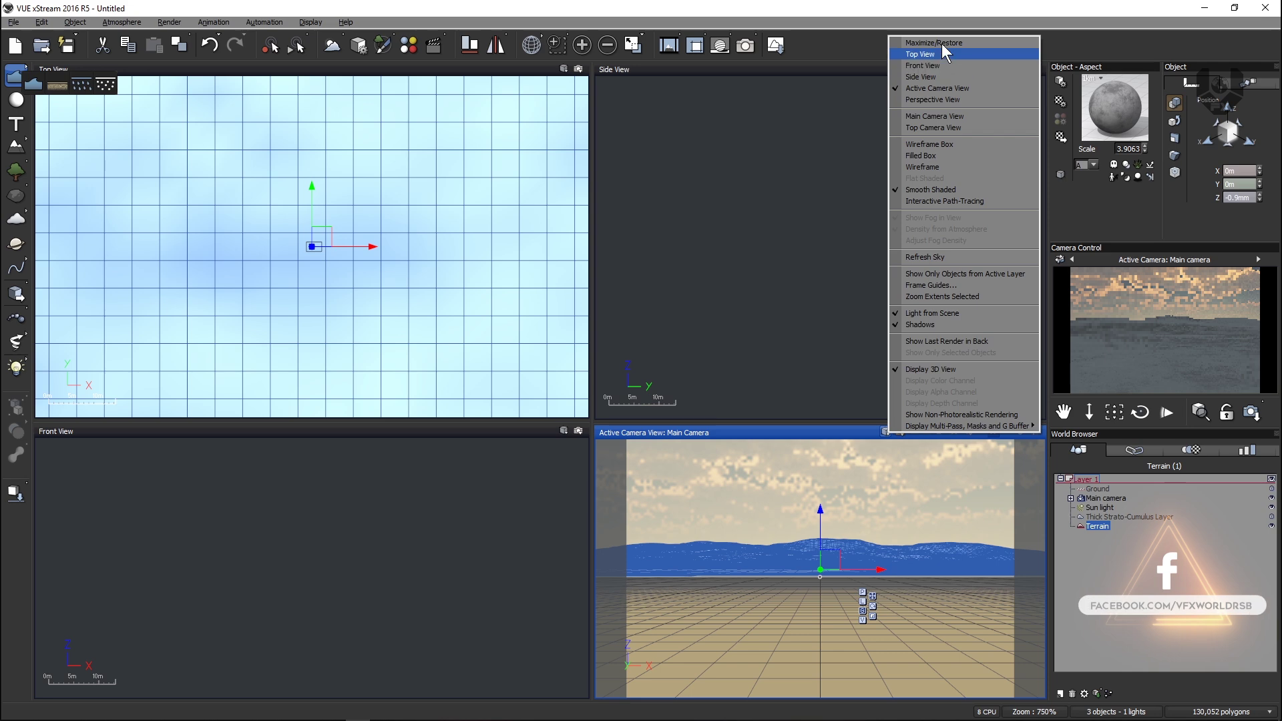
{"action": "left_click", "coordinate": [952, 100]}
{"action": "left_click_drag", "start_coordinate": [812, 554], "coordinate": [813, 553]}
{"action": "right_click_drag", "start_coordinate": [813, 553], "coordinate": [863, 646]}
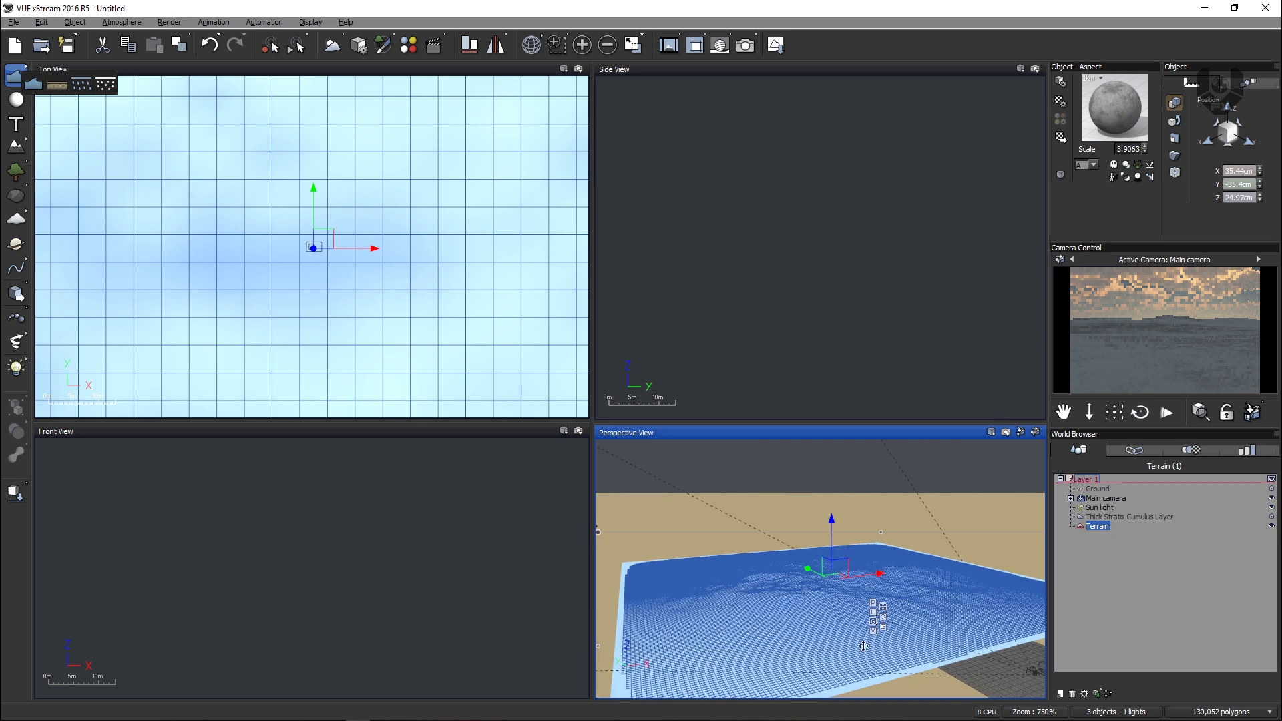
{"action": "right_click_drag", "start_coordinate": [741, 611], "coordinate": [753, 509]}
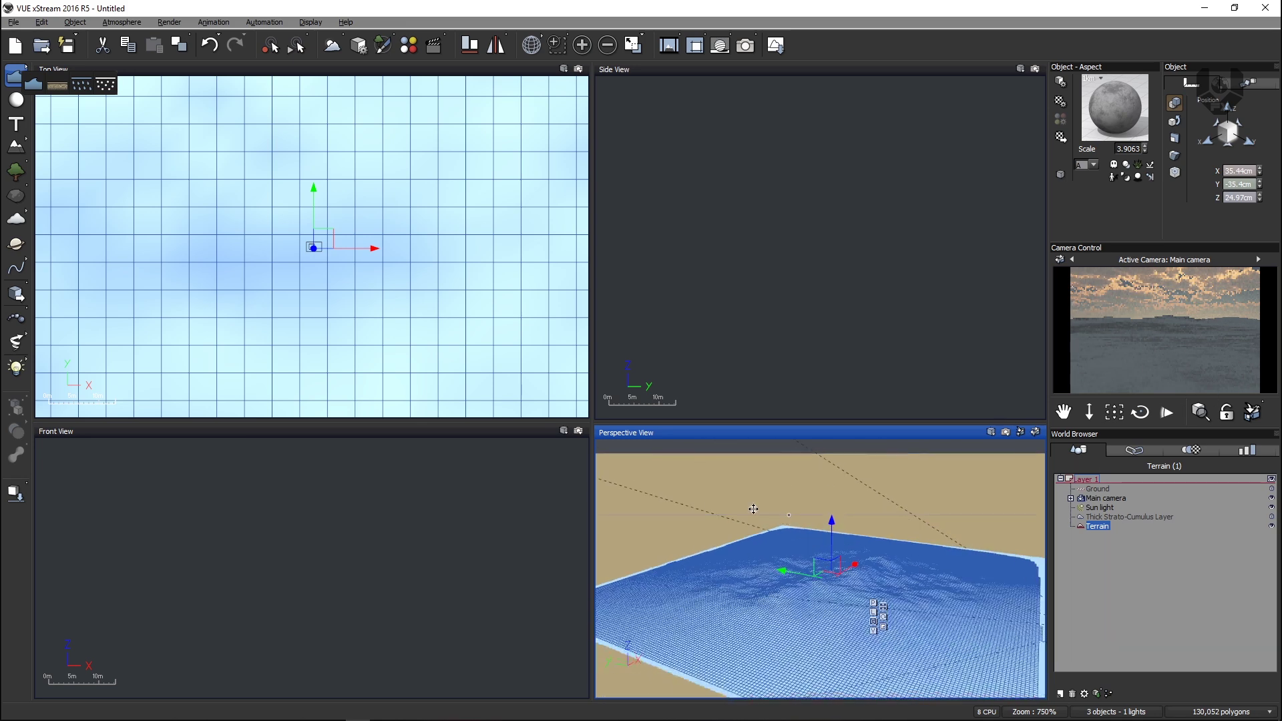
{"action": "left_click", "coordinate": [990, 432]}
{"action": "left_click", "coordinate": [1039, 171]}
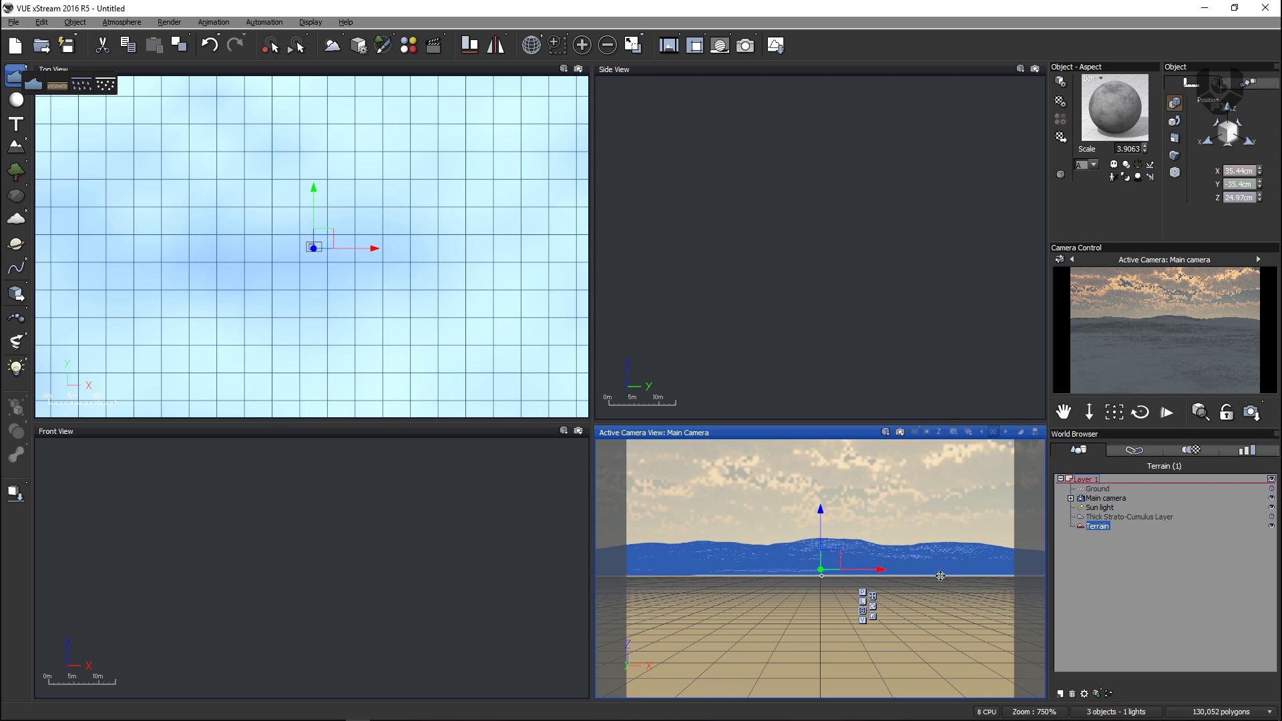
Open the terrain in the Terrain Editor and sculpt raised hills across its middle
{"action": "right_click_drag", "start_coordinate": [765, 576], "coordinate": [795, 597]}
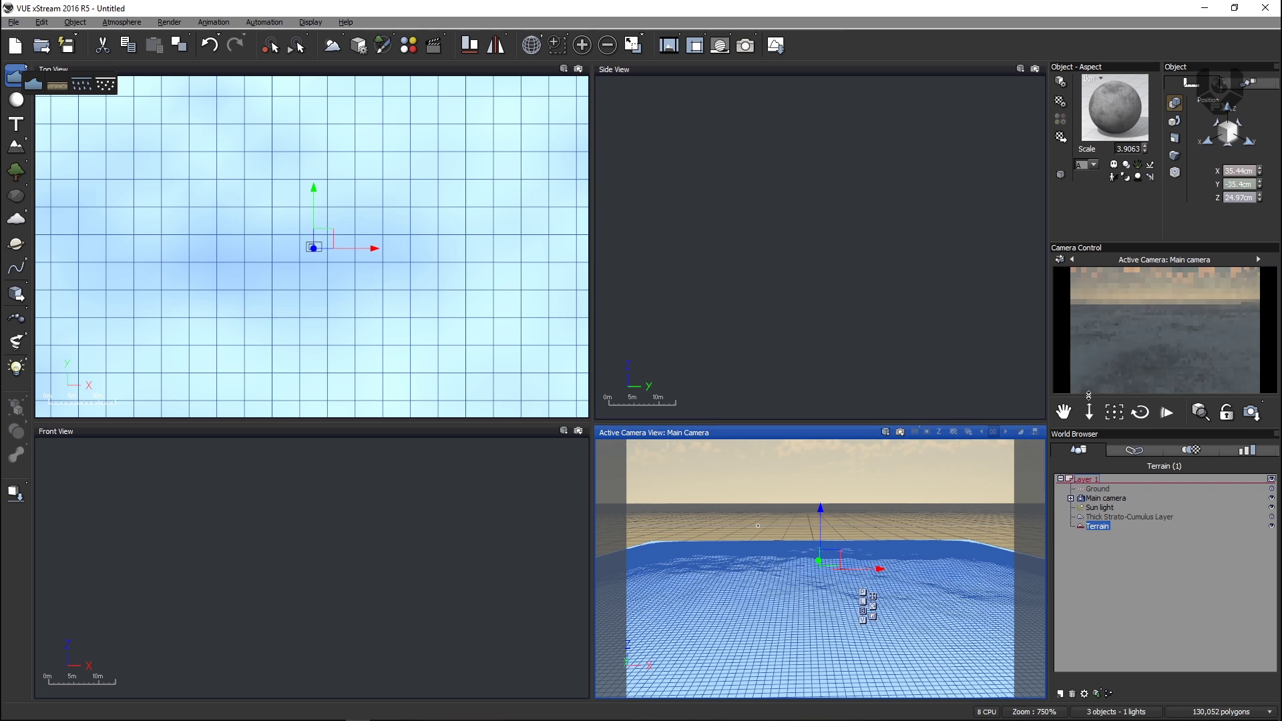
{"action": "right_click_drag", "start_coordinate": [830, 563], "coordinate": [875, 582]}
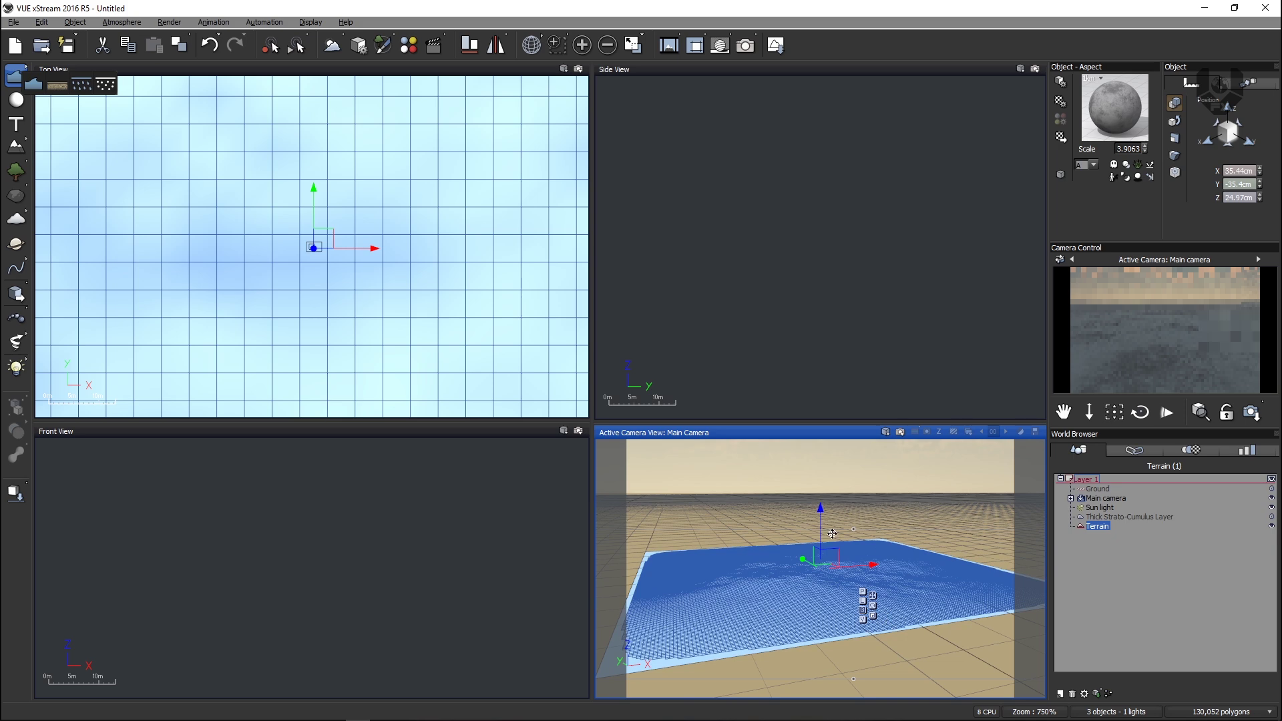
{"action": "double_click", "coordinate": [1098, 526]}
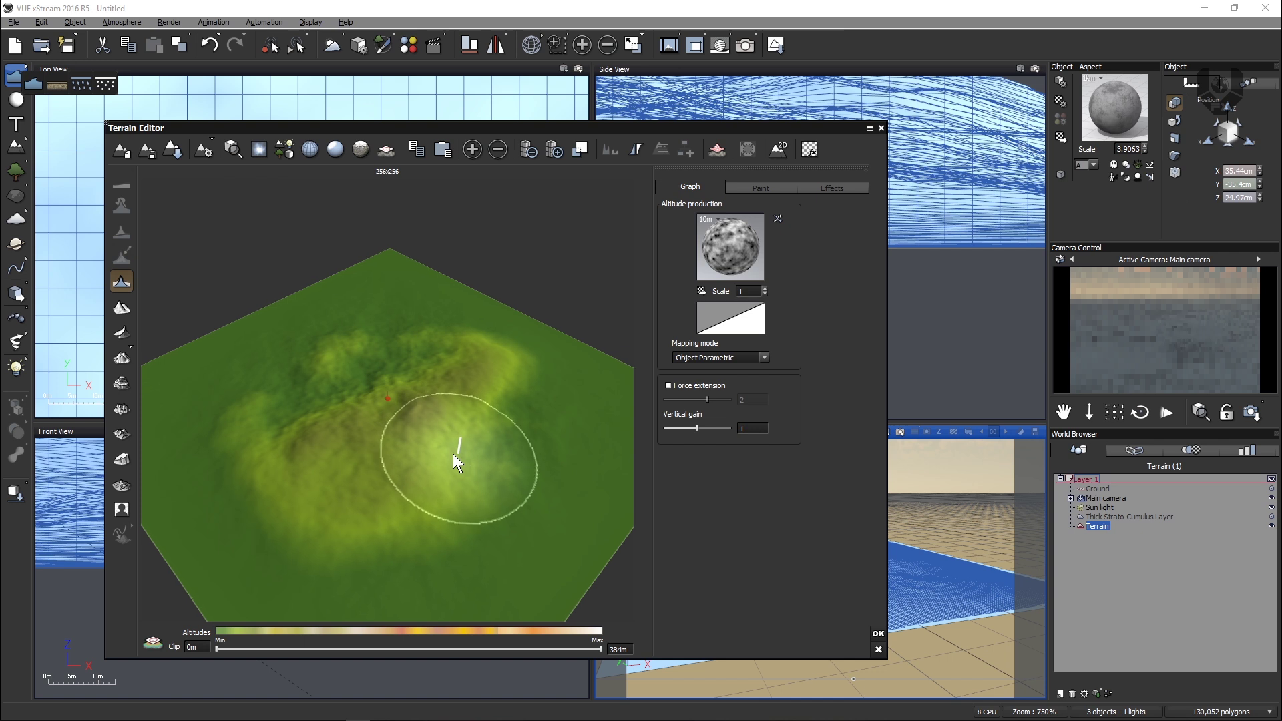
{"action": "right_click_drag", "start_coordinate": [458, 452], "coordinate": [400, 403]}
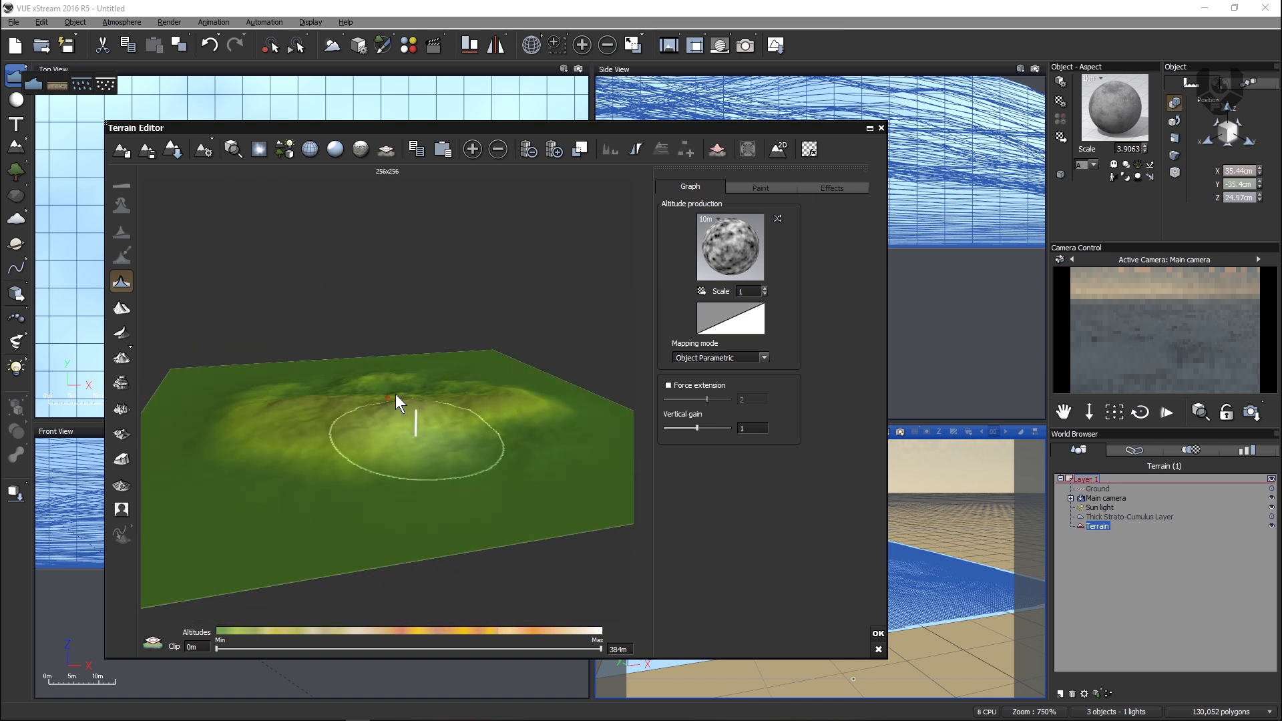
{"action": "left_click", "coordinate": [122, 358]}
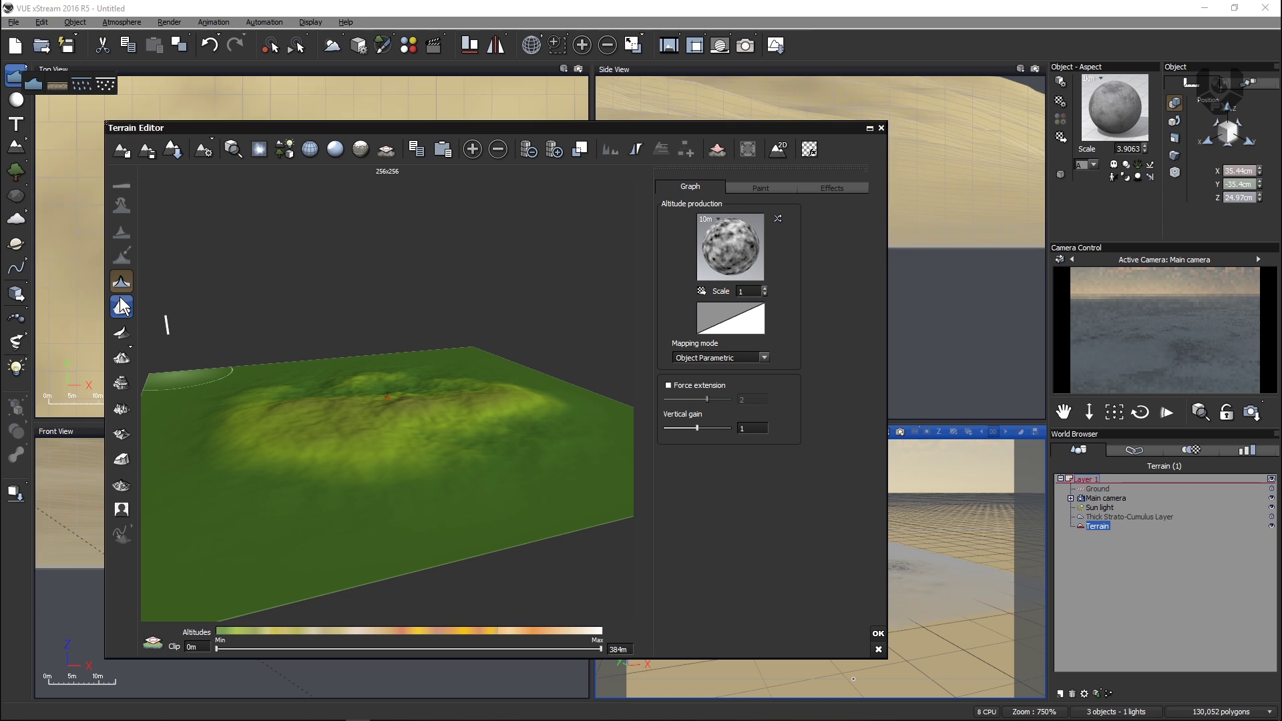
{"action": "mouse_move", "coordinate": [256, 387]}
{"action": "left_mouse_down"}
{"action": "mouse_move", "coordinate": [230, 332]}
{"action": "mouse_move", "coordinate": [348, 376]}
{"action": "mouse_move", "coordinate": [359, 400]}
{"action": "mouse_move", "coordinate": [321, 401]}
{"action": "mouse_move", "coordinate": [357, 412]}
{"action": "mouse_move", "coordinate": [356, 369]}
{"action": "mouse_move", "coordinate": [393, 413]}
{"action": "mouse_move", "coordinate": [449, 383]}
{"action": "mouse_move", "coordinate": [474, 404]}
{"action": "mouse_move", "coordinate": [502, 398]}
{"action": "mouse_move", "coordinate": [505, 382]}
{"action": "mouse_move", "coordinate": [375, 435]}
{"action": "mouse_move", "coordinate": [315, 435]}
{"action": "mouse_move", "coordinate": [279, 398]}
{"action": "mouse_move", "coordinate": [374, 396]}
{"action": "mouse_move", "coordinate": [400, 357]}
{"action": "mouse_move", "coordinate": [427, 384]}
{"action": "left_mouse_up"}
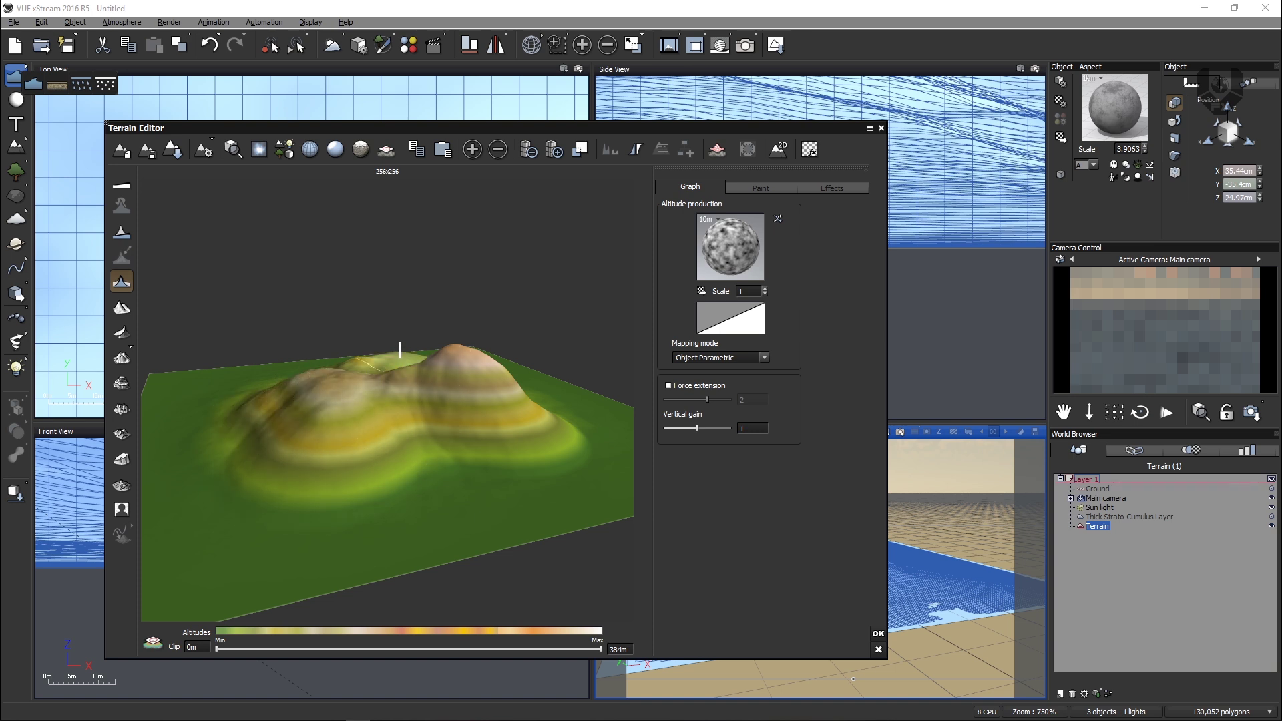
Apply a smoother terrain style, sculpt higher rounded peaks on it, and accept the Terrain Editor changes
{"action": "left_click", "coordinate": [122, 436]}
{"action": "mouse_move", "coordinate": [373, 440]}
{"action": "right_mouse_down"}
{"action": "mouse_move", "coordinate": [355, 452]}
{"action": "mouse_move", "coordinate": [486, 452]}
{"action": "right_mouse_up"}
{"action": "mouse_move", "coordinate": [486, 451]}
{"action": "left_mouse_down"}
{"action": "mouse_move", "coordinate": [431, 395]}
{"action": "mouse_move", "coordinate": [355, 410]}
{"action": "mouse_move", "coordinate": [390, 380]}
{"action": "mouse_move", "coordinate": [463, 381]}
{"action": "mouse_move", "coordinate": [474, 395]}
{"action": "mouse_move", "coordinate": [297, 411]}
{"action": "mouse_move", "coordinate": [307, 379]}
{"action": "mouse_move", "coordinate": [350, 385]}
{"action": "mouse_move", "coordinate": [442, 360]}
{"action": "mouse_move", "coordinate": [473, 392]}
{"action": "mouse_move", "coordinate": [412, 430]}
{"action": "mouse_move", "coordinate": [324, 446]}
{"action": "mouse_move", "coordinate": [308, 409]}
{"action": "left_mouse_up"}
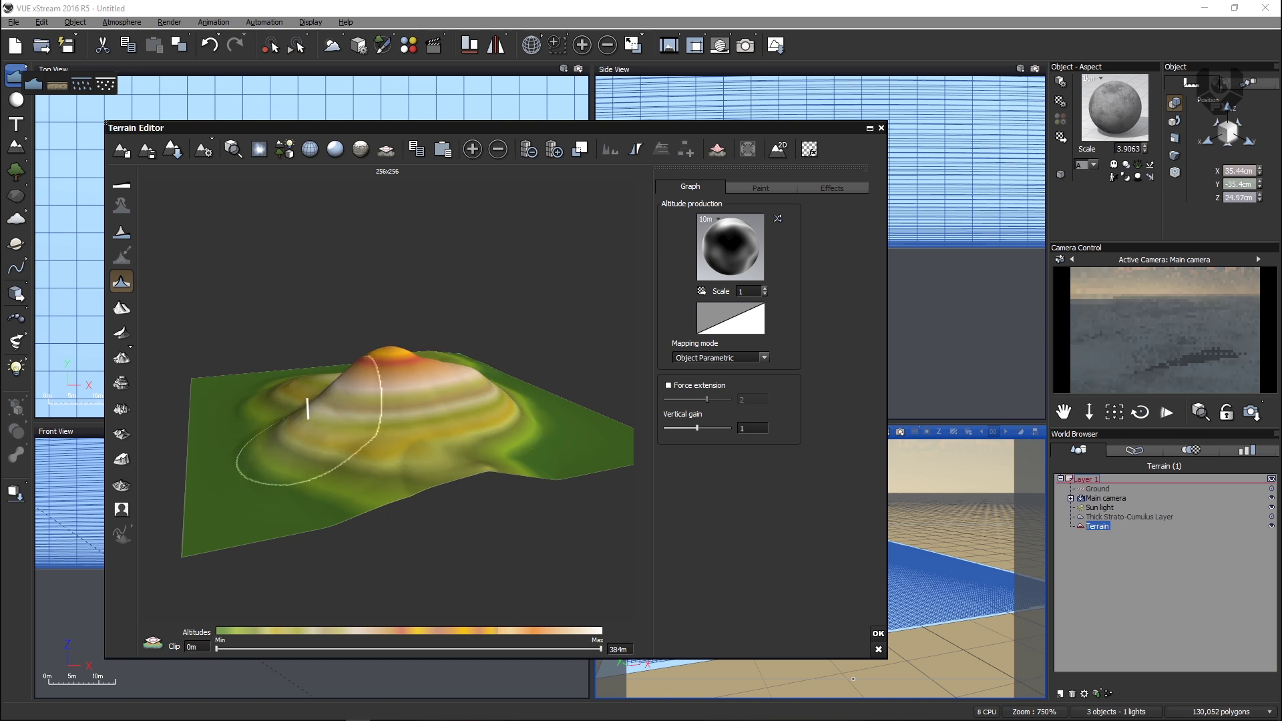
{"action": "mouse_move", "coordinate": [308, 409]}
{"action": "right_mouse_down"}
{"action": "mouse_move", "coordinate": [307, 458]}
{"action": "mouse_move", "coordinate": [504, 495]}
{"action": "right_mouse_up"}
{"action": "mouse_move", "coordinate": [360, 437]}
{"action": "left_mouse_down"}
{"action": "mouse_move", "coordinate": [311, 369]}
{"action": "mouse_move", "coordinate": [347, 378]}
{"action": "mouse_move", "coordinate": [341, 437]}
{"action": "mouse_move", "coordinate": [391, 428]}
{"action": "mouse_move", "coordinate": [443, 443]}
{"action": "left_mouse_up"}
{"action": "left_click", "coordinate": [878, 634]}
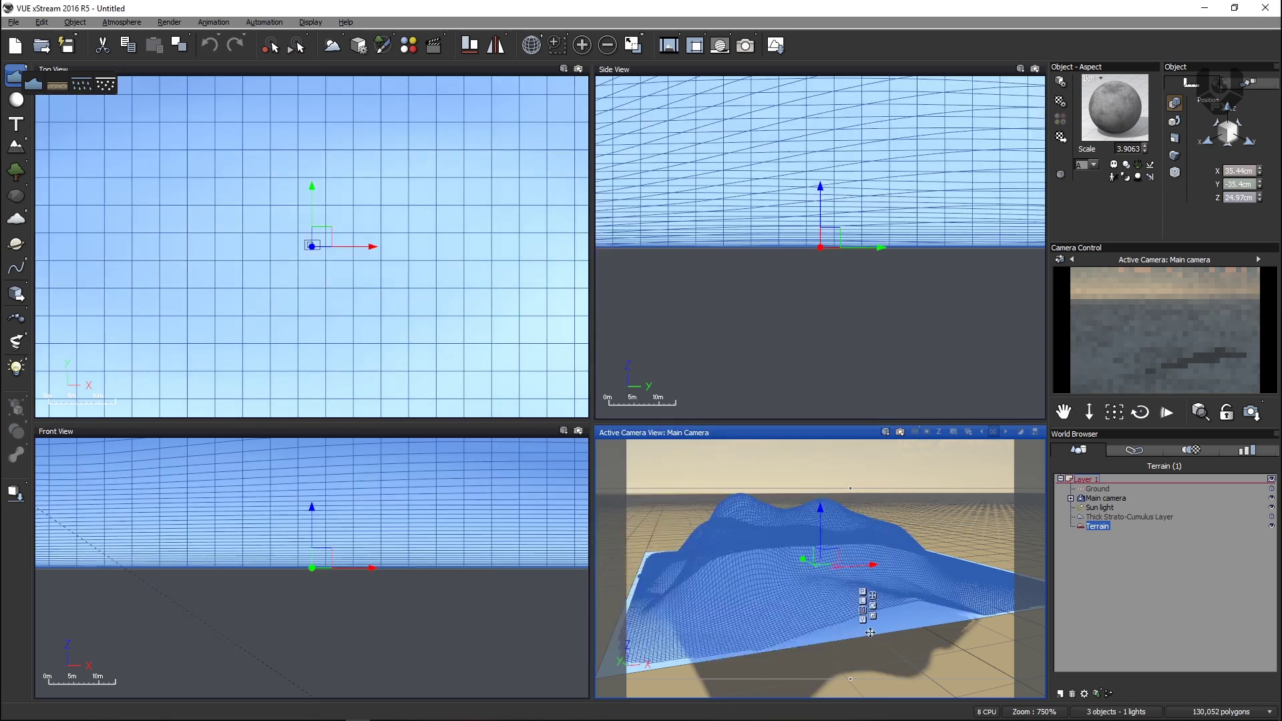
Add a sea plane around the base of the terrain and clear the selection
{"action": "middle_click_drag", "start_coordinate": [771, 607], "coordinate": [891, 530]}
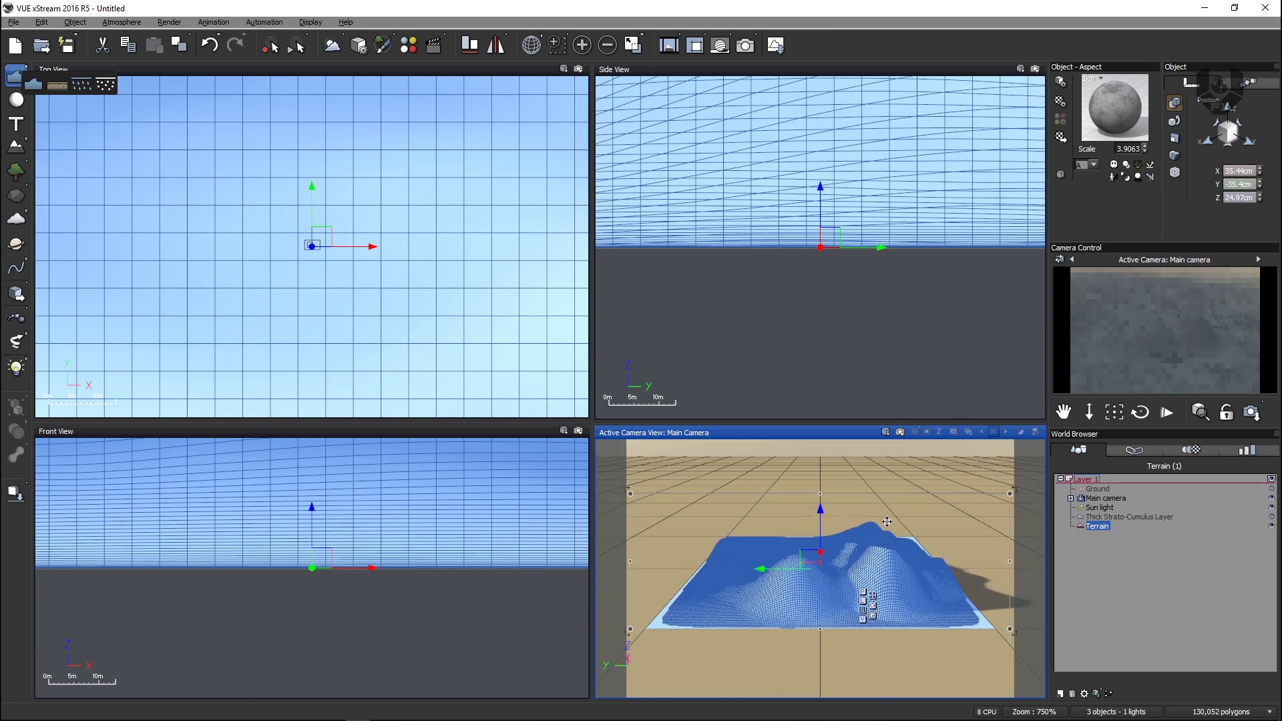
{"action": "left_click", "coordinate": [34, 84]}
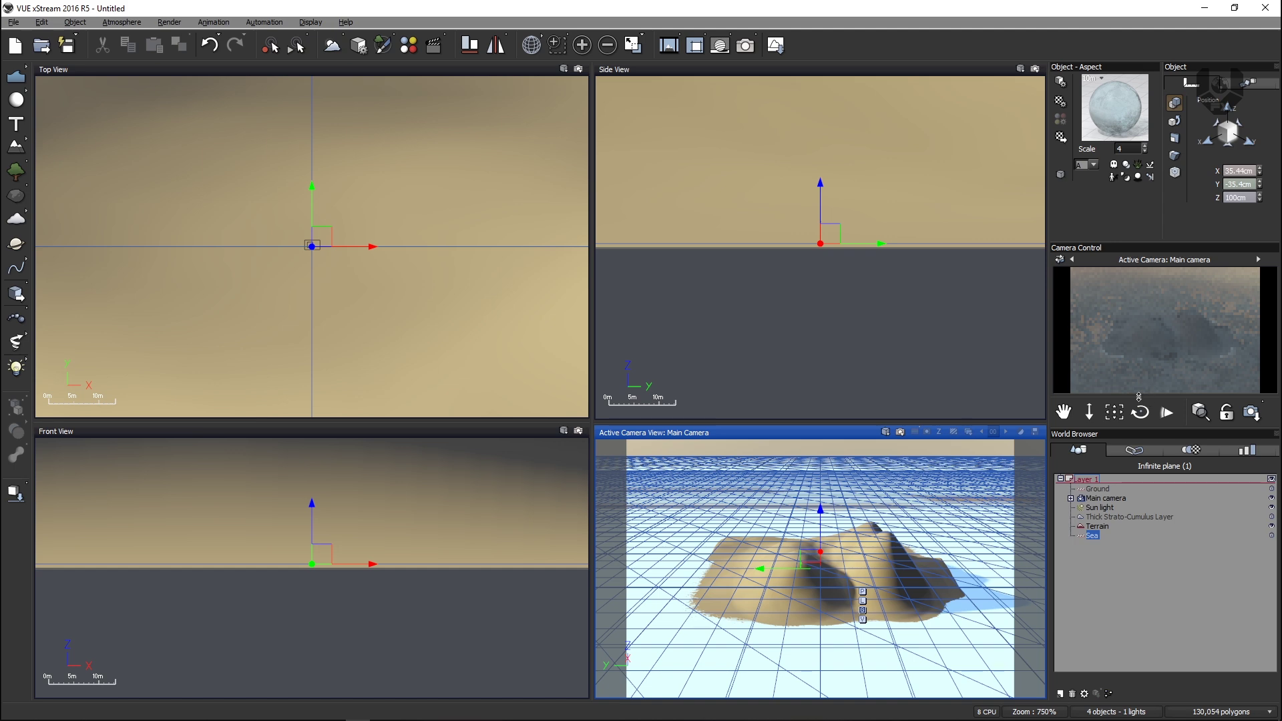
{"action": "scroll", "coordinate": [816, 316], "scroll_direction": "down", "scroll_amount": 10}
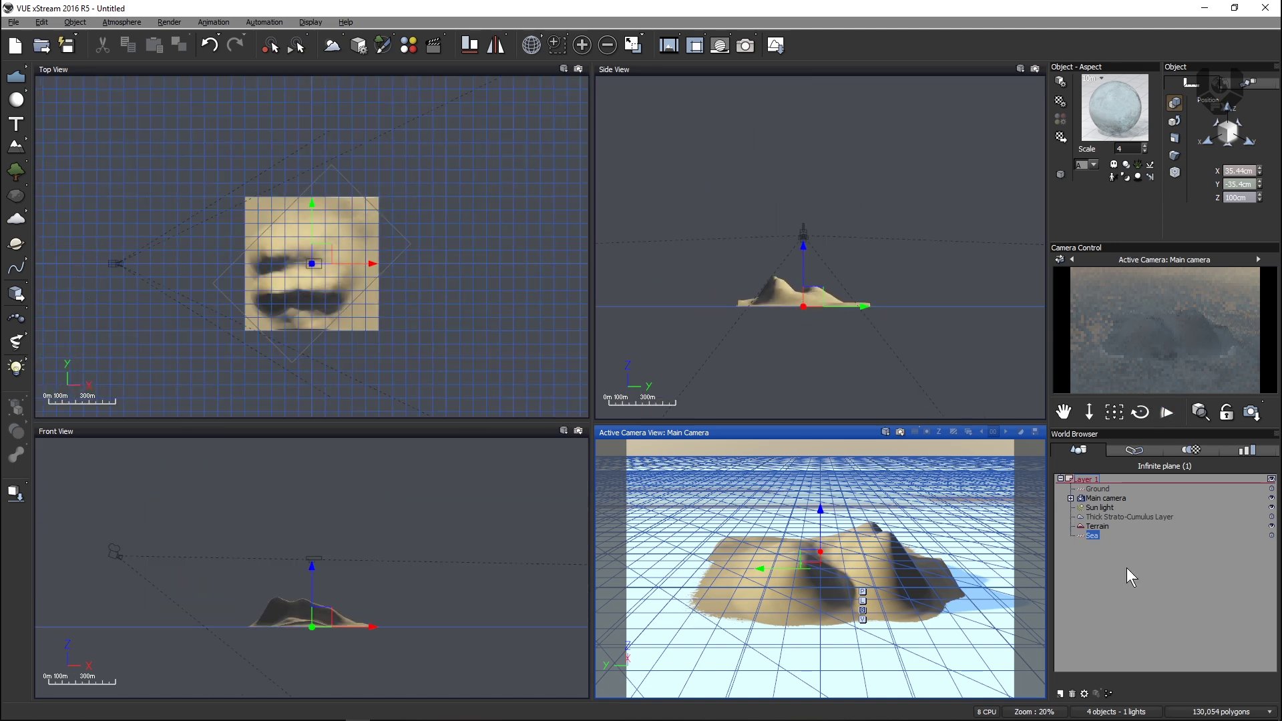
{"action": "left_click", "coordinate": [1127, 567]}
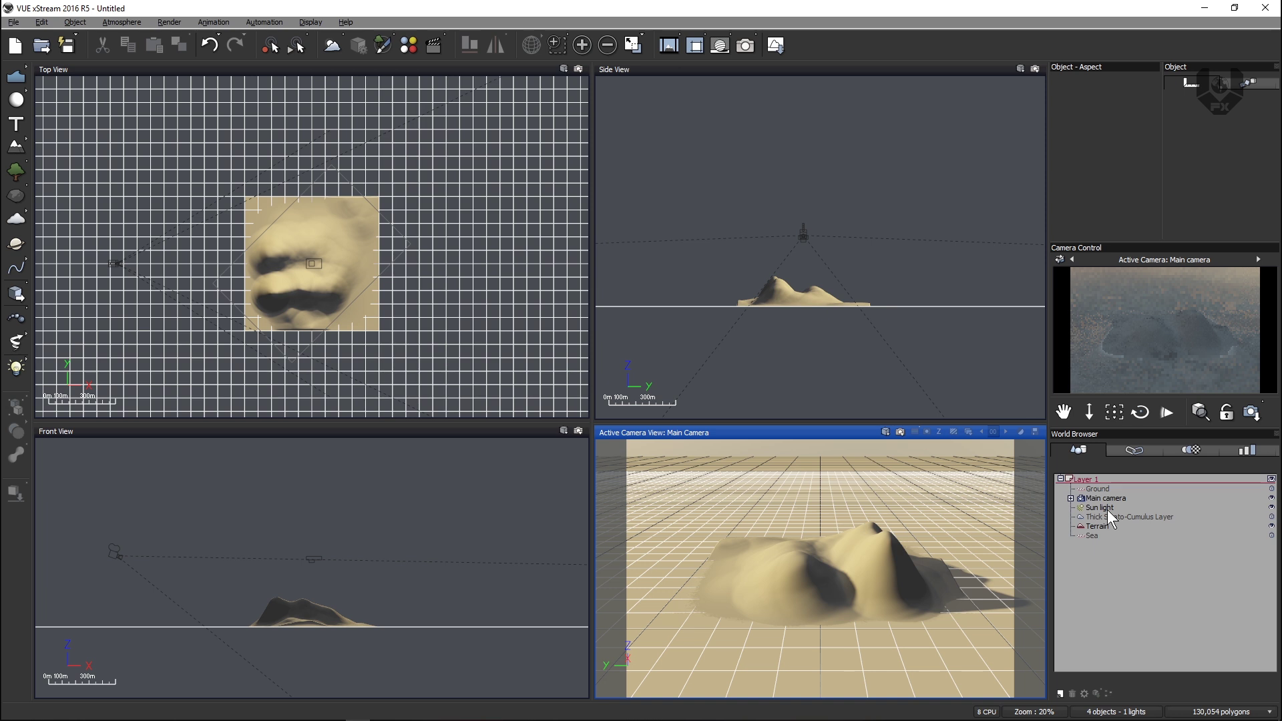
Move the Sun light higher and sideways to about X 7.888 km, Y 4.123 km, Z 8.122 km
{"action": "left_click", "coordinate": [1107, 509]}
{"action": "scroll", "coordinate": [784, 309], "scroll_direction": "down", "scroll_amount": 5}
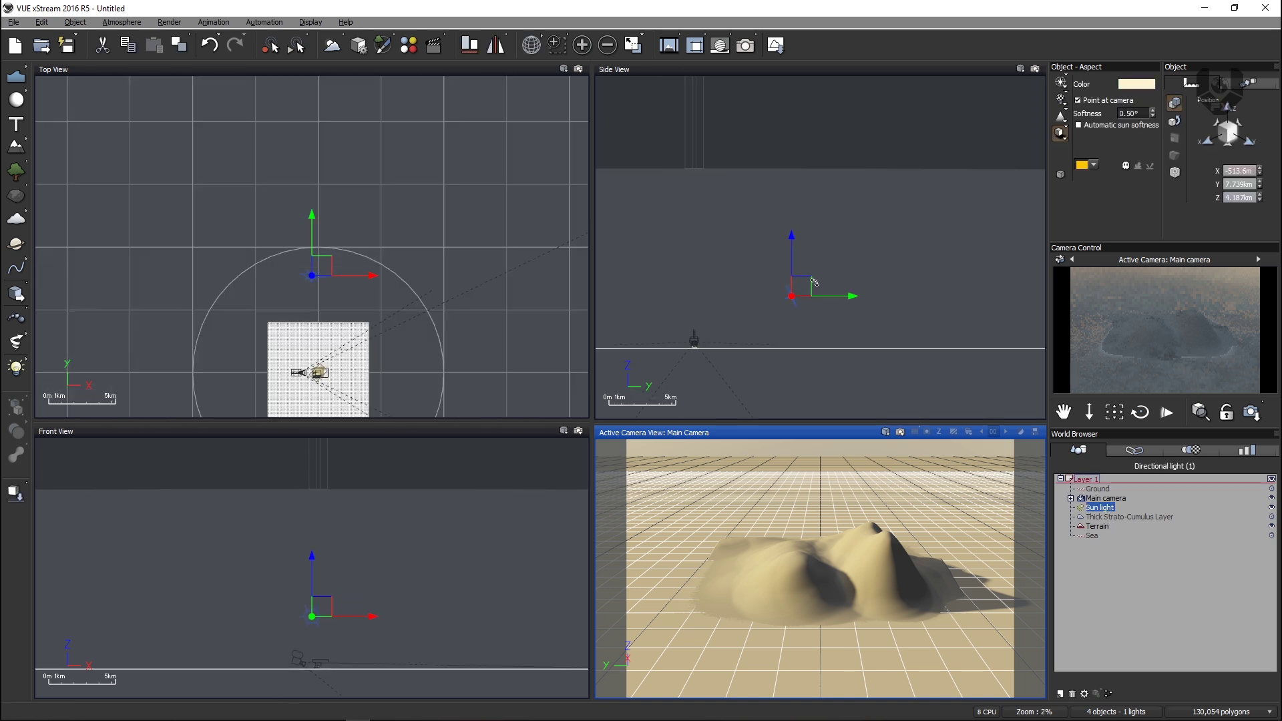
{"action": "left_click_drag", "start_coordinate": [809, 280], "coordinate": [763, 231]}
{"action": "left_click", "coordinate": [877, 491]}
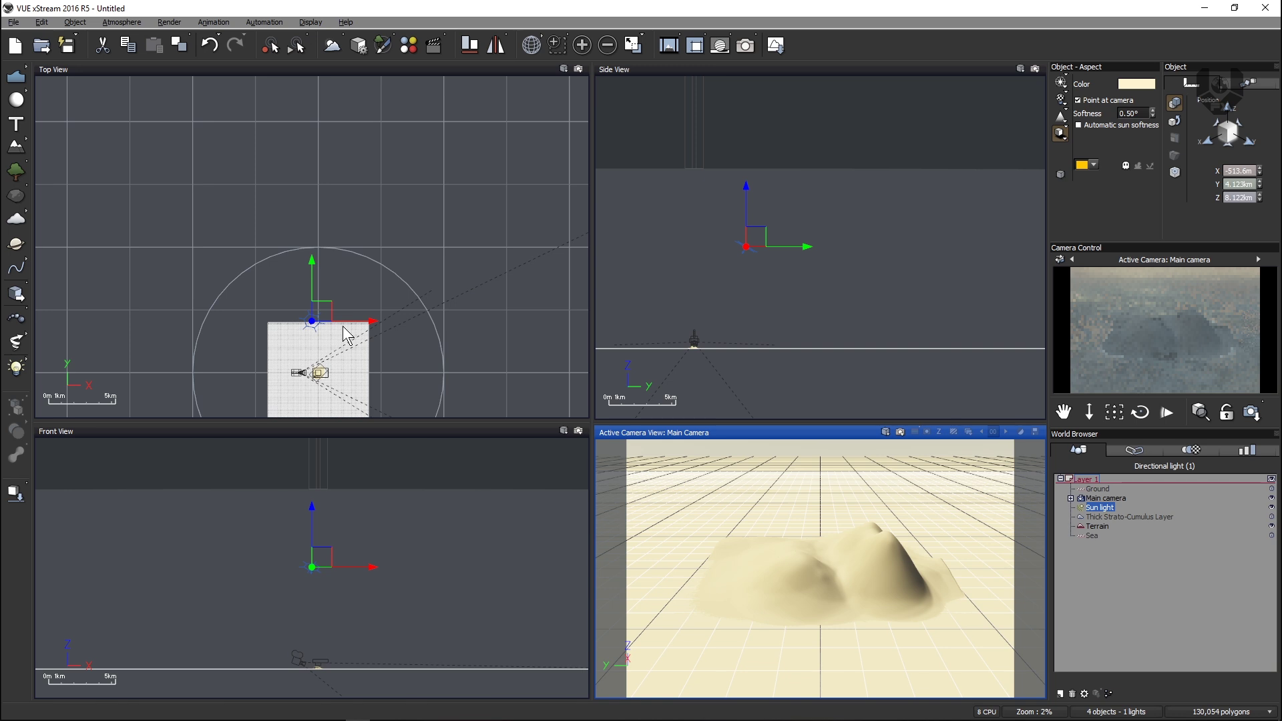
{"action": "left_click_drag", "start_coordinate": [345, 333], "coordinate": [453, 338]}
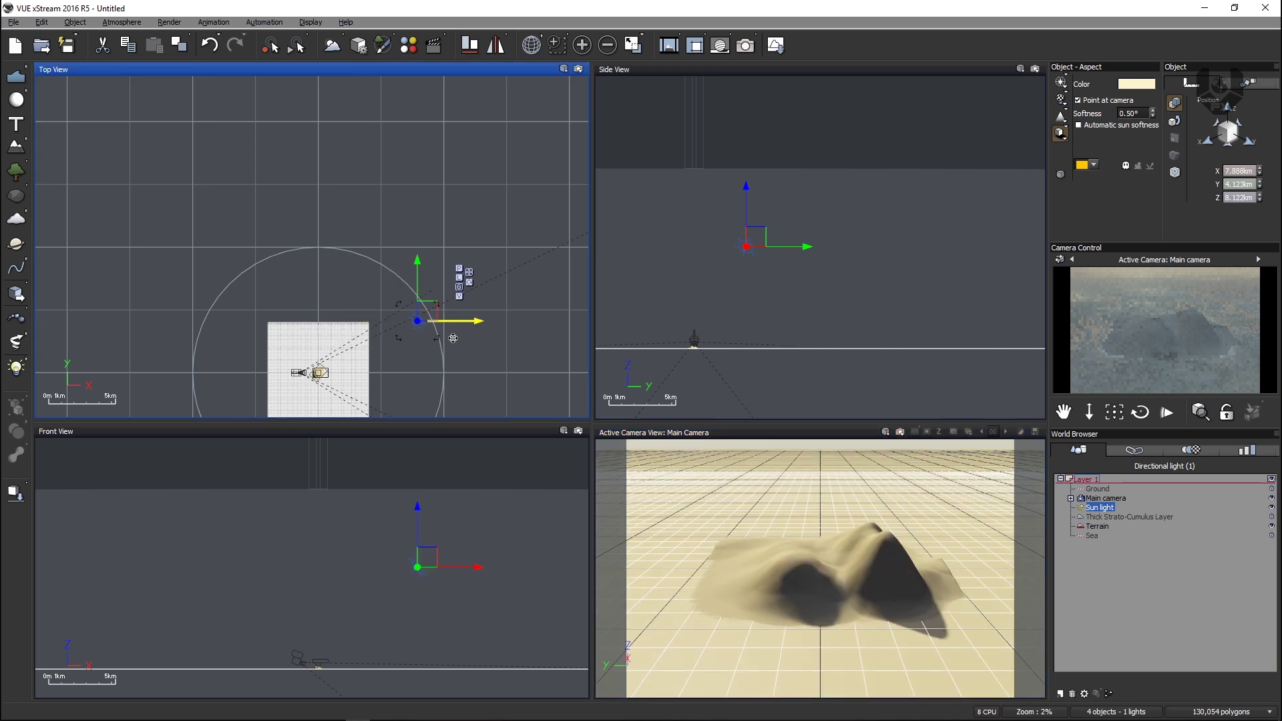
{"action": "left_click", "coordinate": [779, 512]}
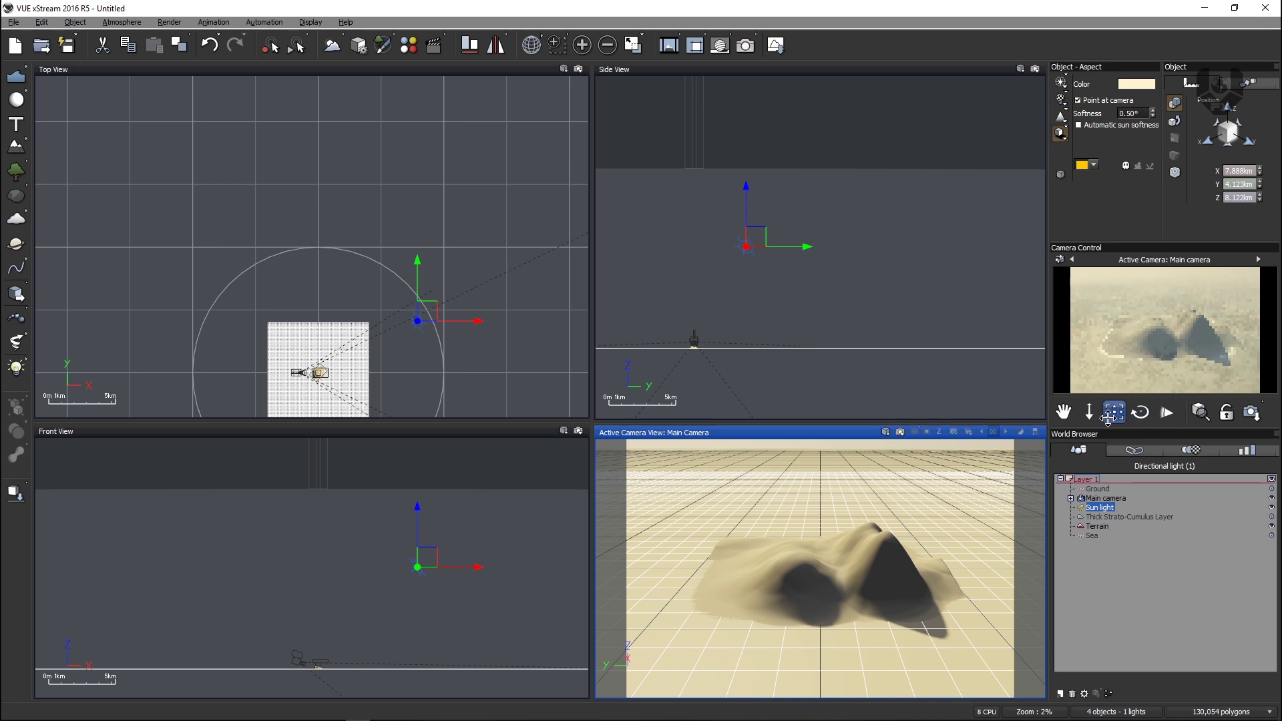
Raise the sea plane to about Z 33.87 m so it covers the terrain's low edges, and clear the selection
{"action": "right_click_drag", "start_coordinate": [855, 588], "coordinate": [783, 621]}
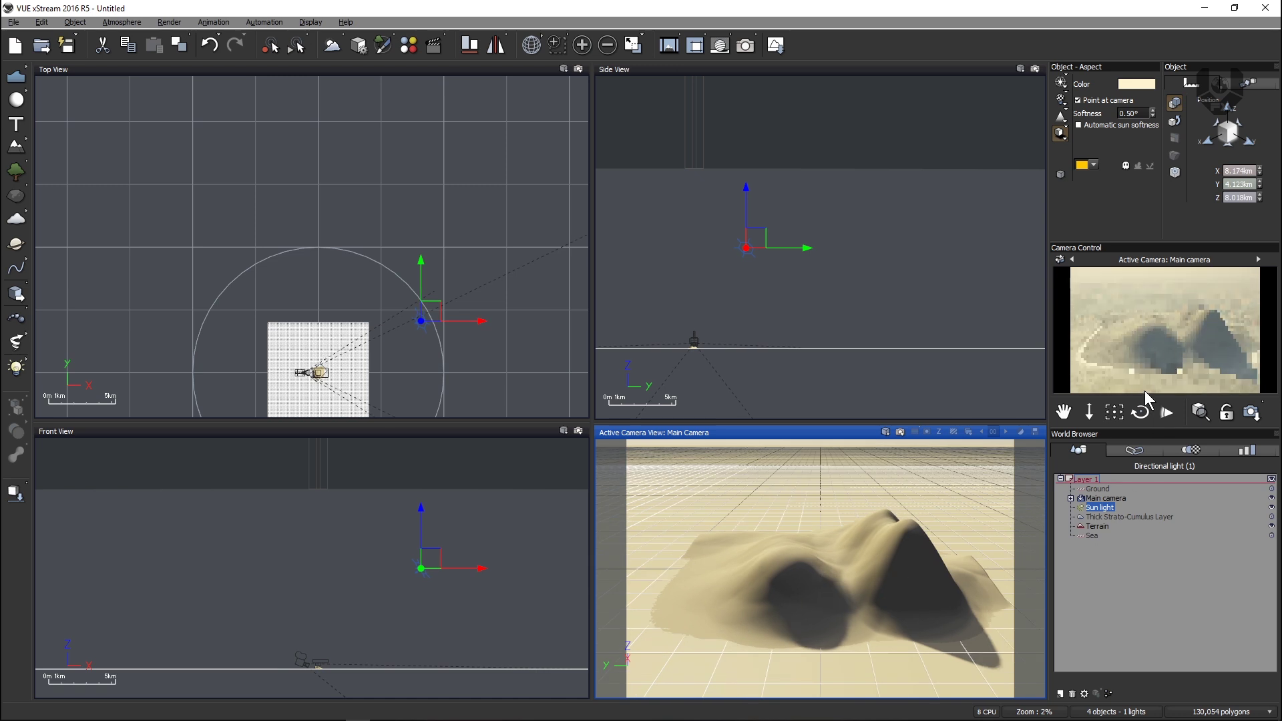
{"action": "left_click", "coordinate": [1094, 536]}
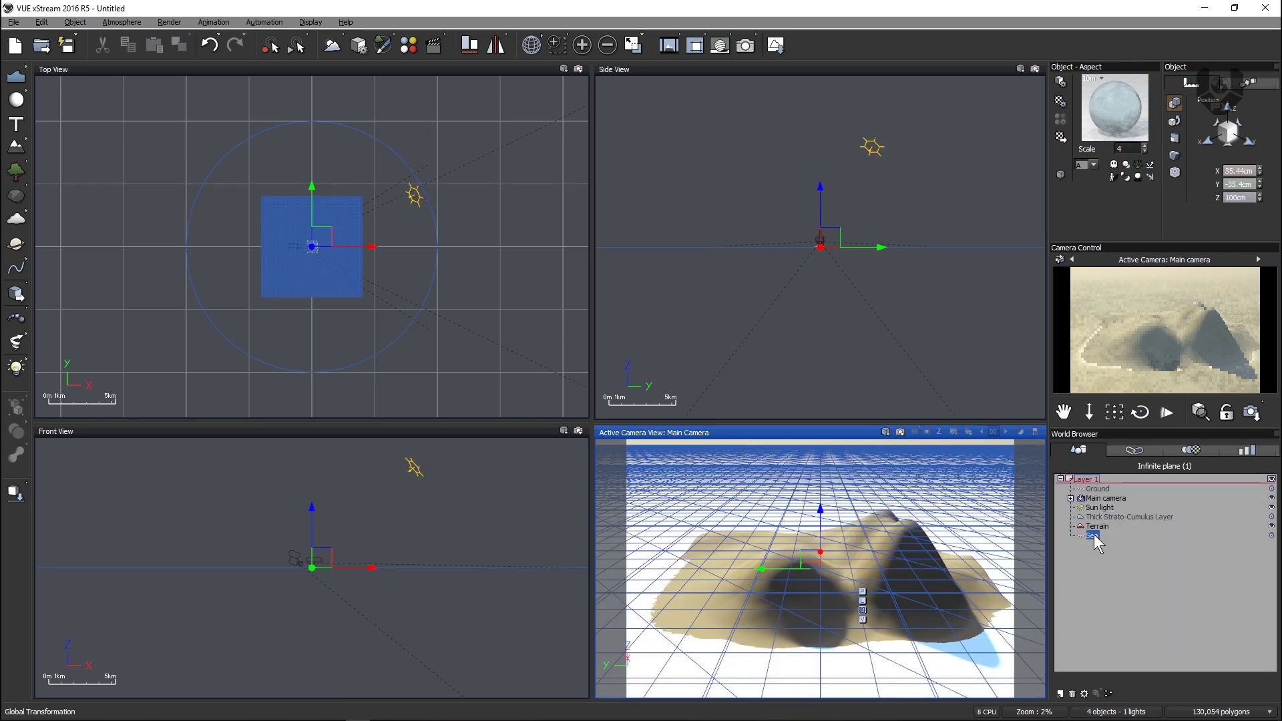
{"action": "scroll", "coordinate": [821, 267], "scroll_direction": "up", "scroll_amount": 5}
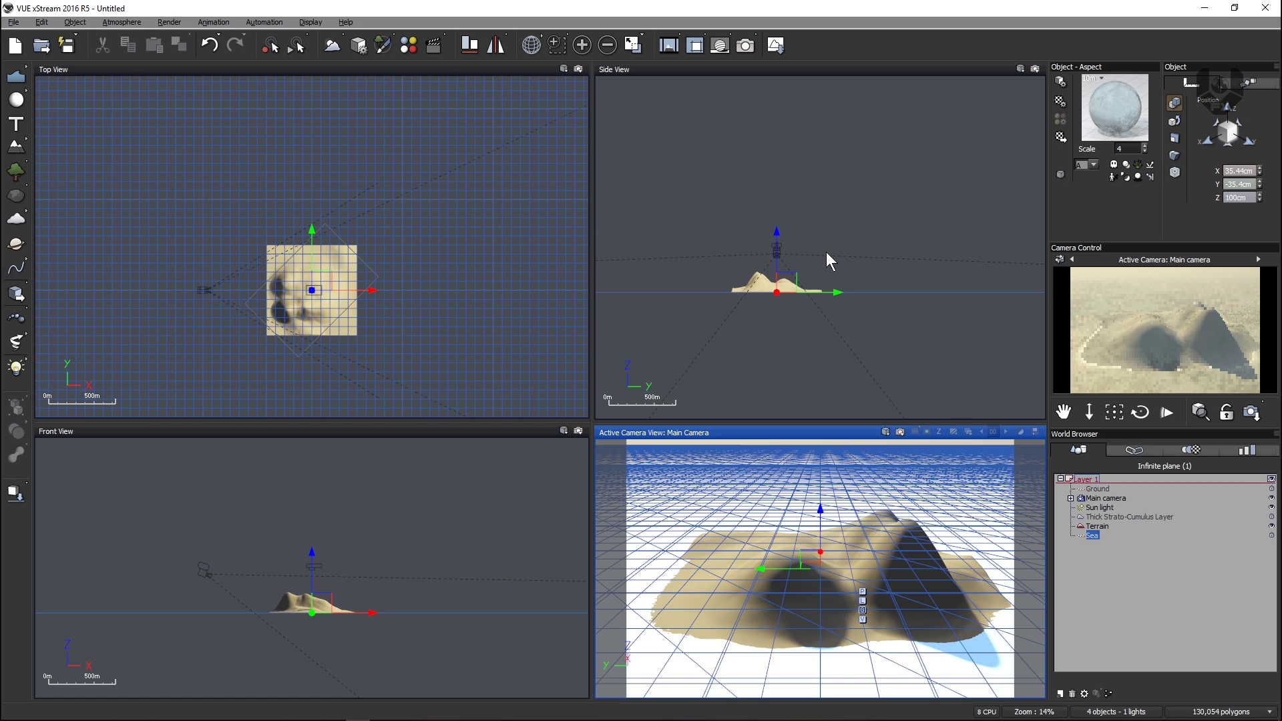
{"action": "scroll", "coordinate": [826, 251], "scroll_direction": "up", "scroll_amount": 3}
{"action": "left_click_drag", "start_coordinate": [801, 318], "coordinate": [799, 302]}
{"action": "left_click", "coordinate": [865, 455]}
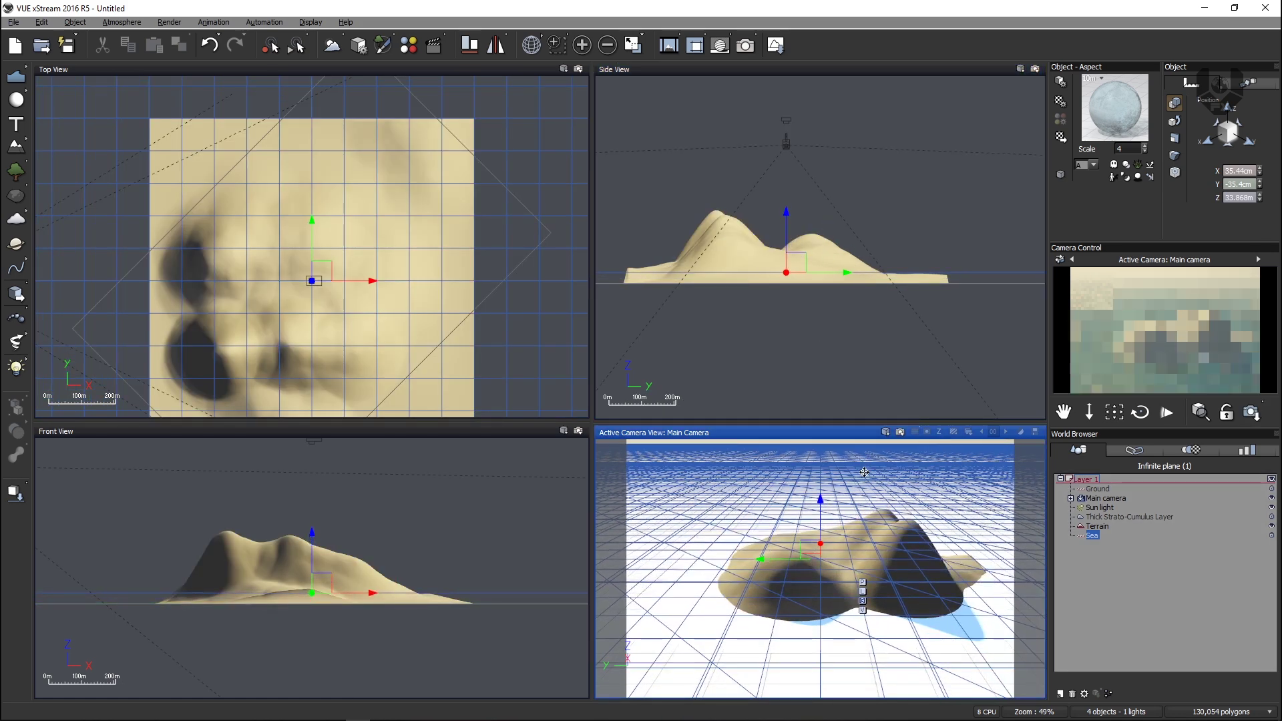
{"action": "right_click", "coordinate": [1152, 339]}
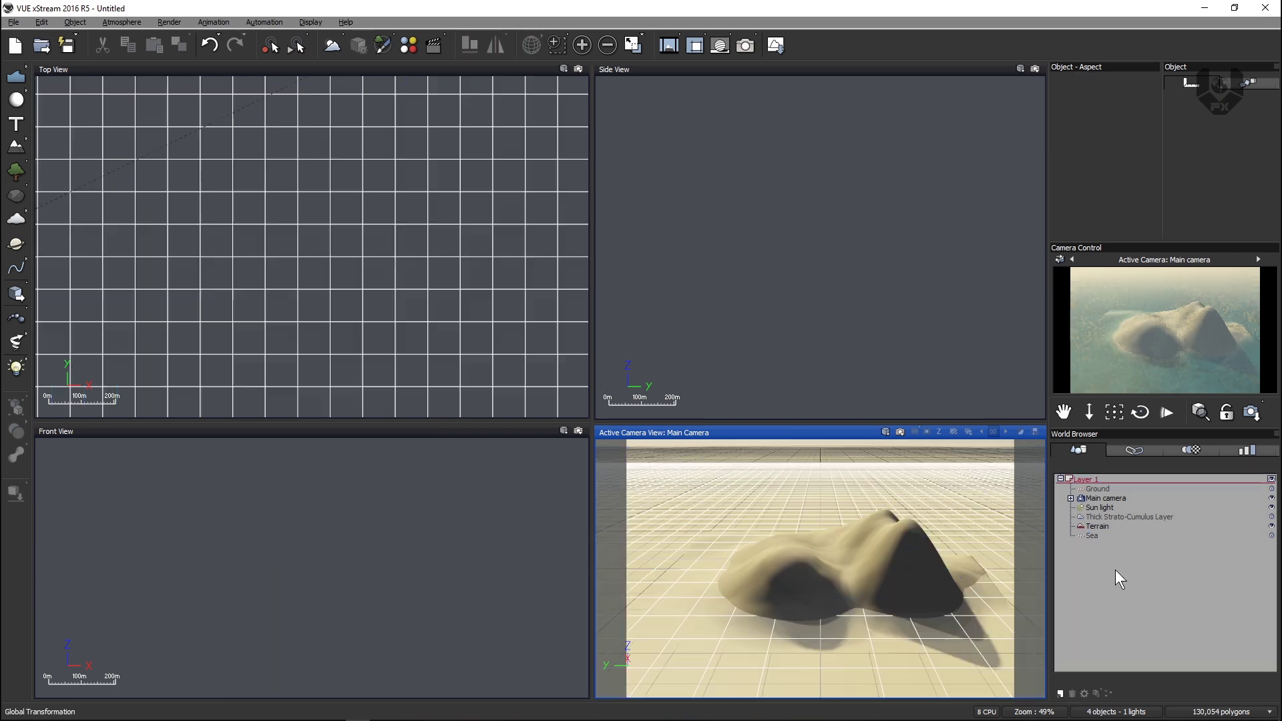
Clear the existing landscape back to a default scene and add a procedural terrain
{"action": "left_click_drag", "start_coordinate": [1114, 570], "coordinate": [1105, 506]}
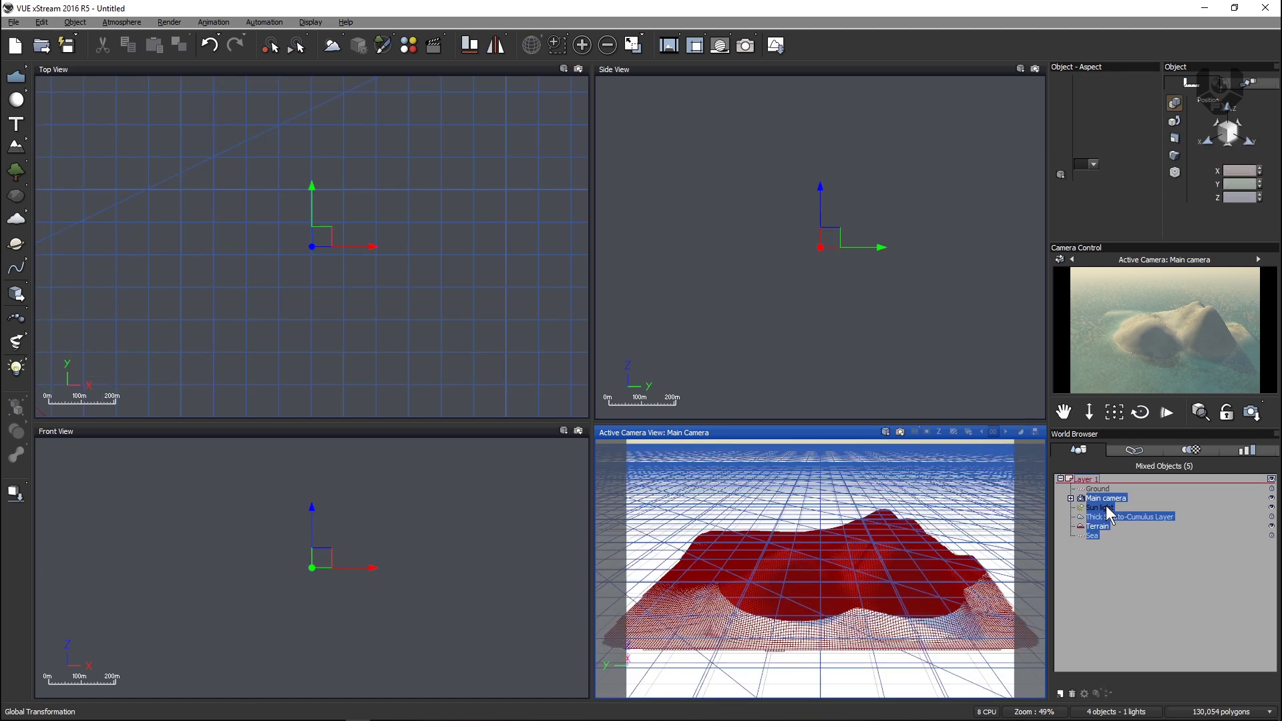
{"action": "key", "text": "Delete"}
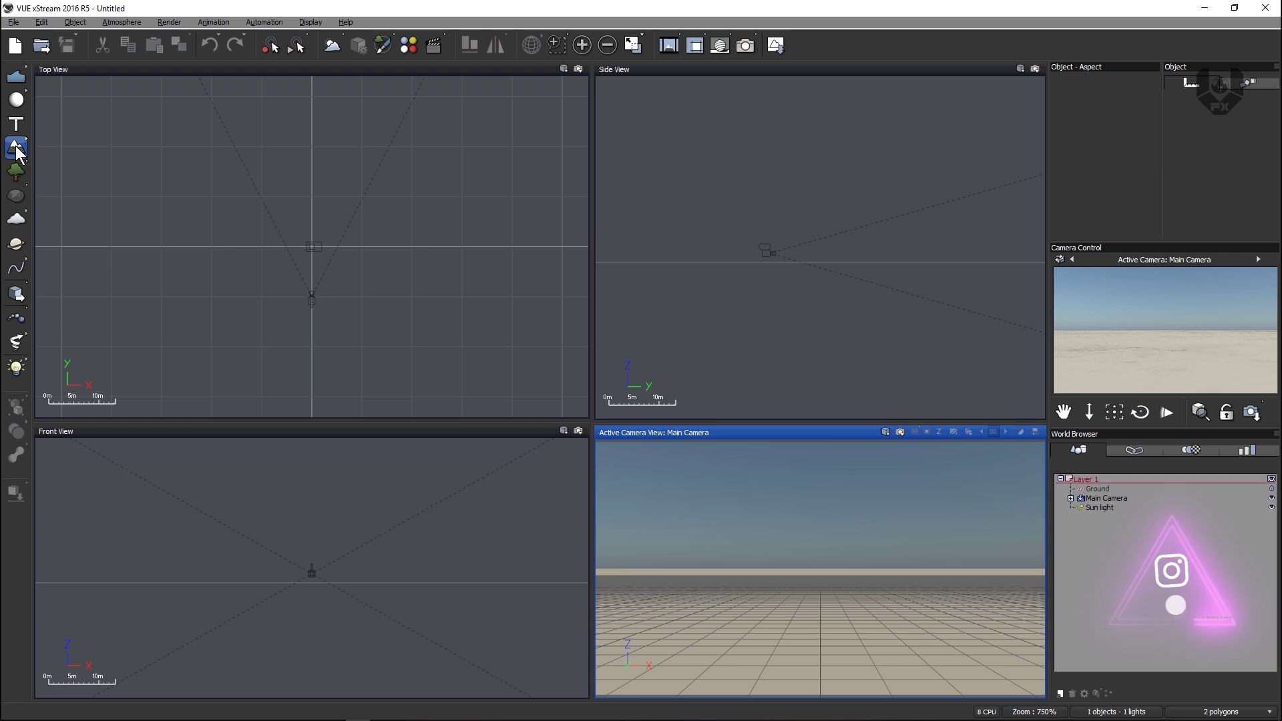
{"action": "left_click_drag", "start_coordinate": [16, 146], "coordinate": [61, 162]}
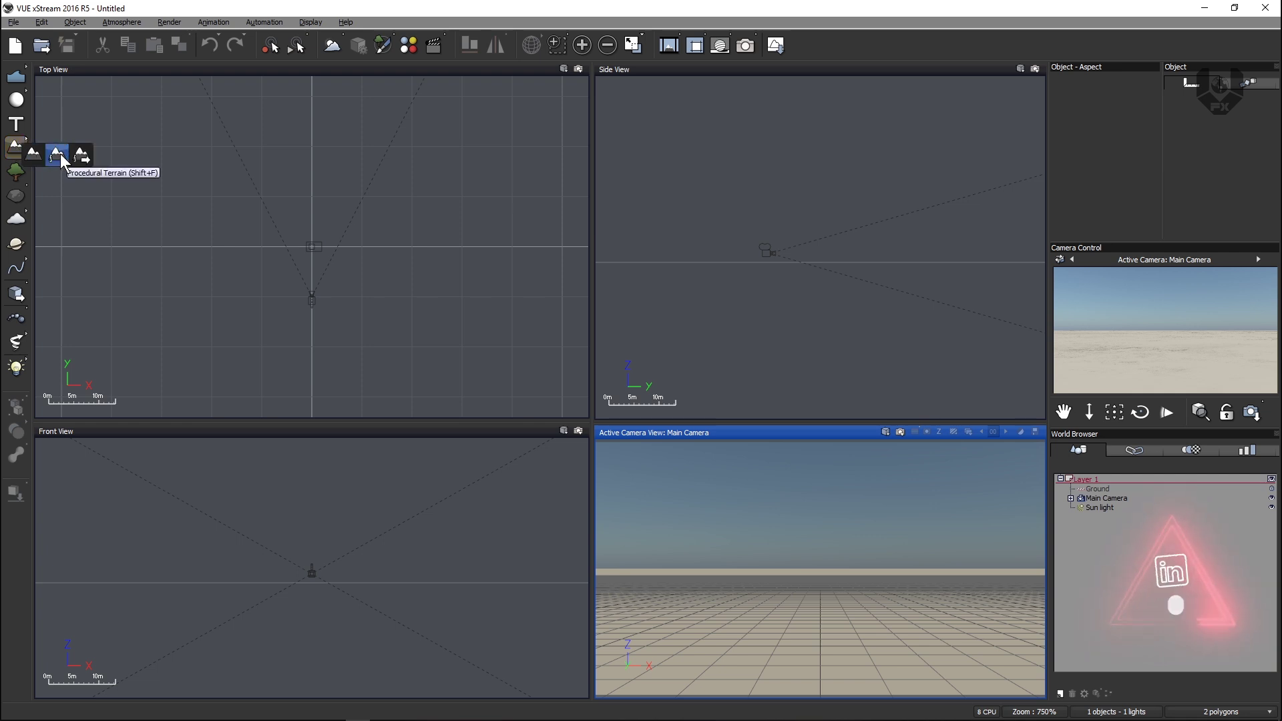
{"action": "left_click", "coordinate": [59, 158]}
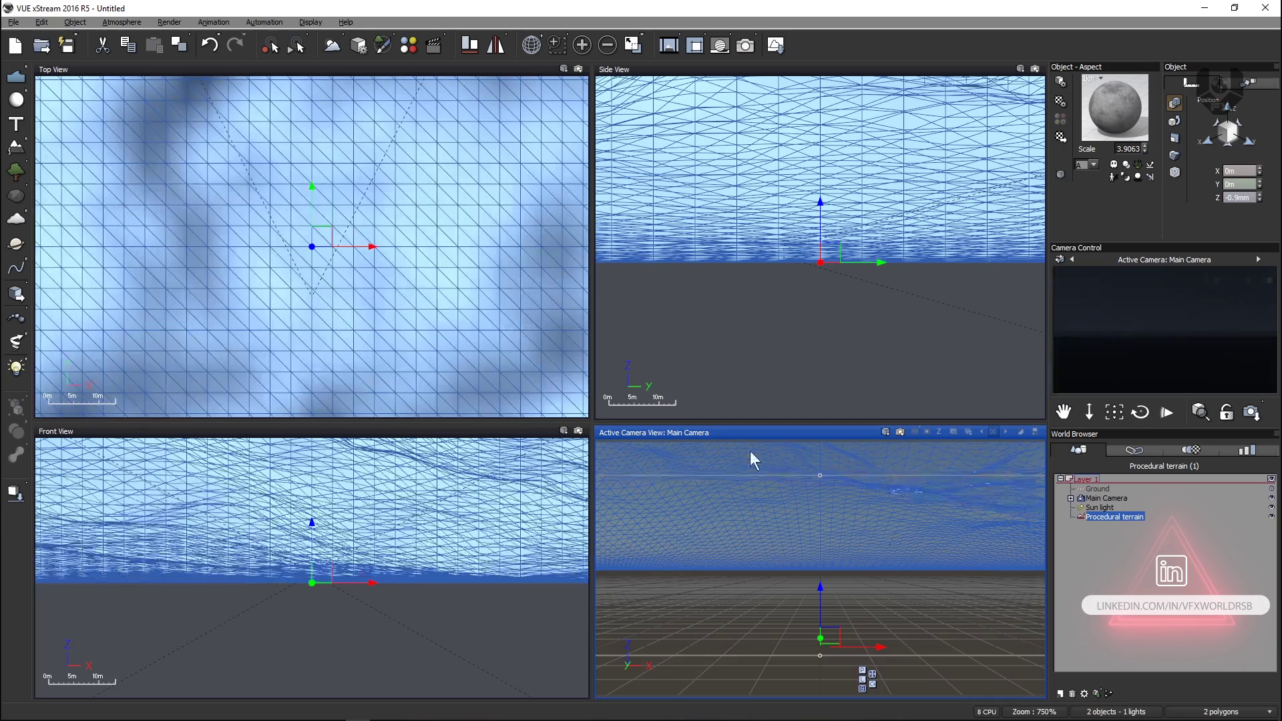
Move the Main Camera back and up to about Y -887 m, Z 120 m to frame the whole terrain
{"action": "left_click", "coordinate": [1122, 496]}
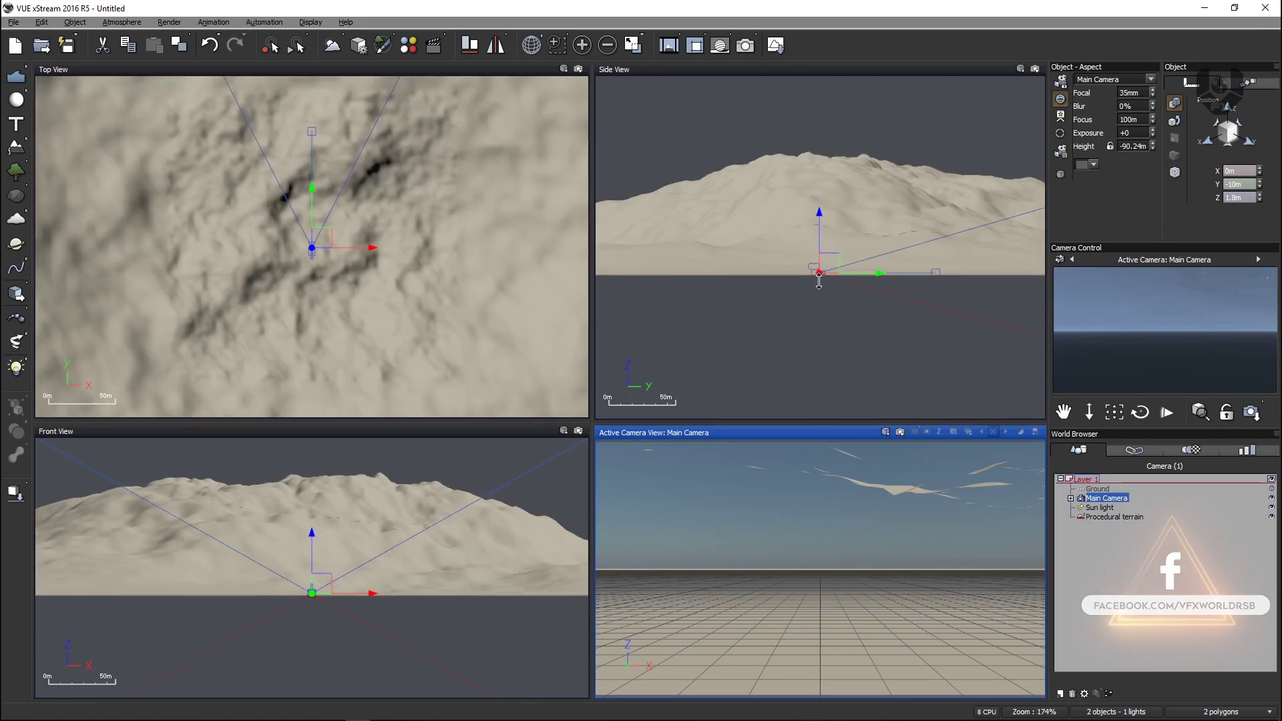
{"action": "scroll", "coordinate": [819, 280], "scroll_direction": "up", "scroll_amount": 2}
{"action": "left_click_drag", "start_coordinate": [834, 264], "coordinate": [712, 269]}
{"action": "scroll", "coordinate": [701, 265], "scroll_direction": "down", "scroll_amount": 4}
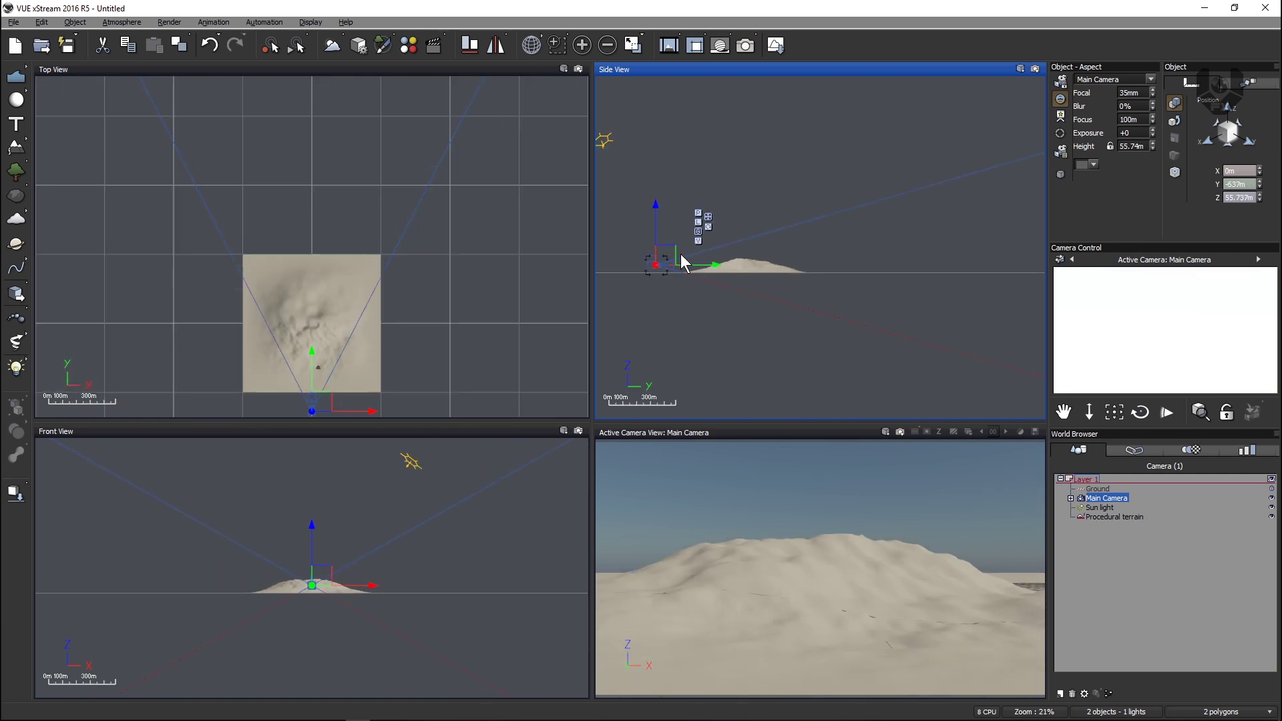
{"action": "left_click_drag", "start_coordinate": [664, 249], "coordinate": [621, 270]}
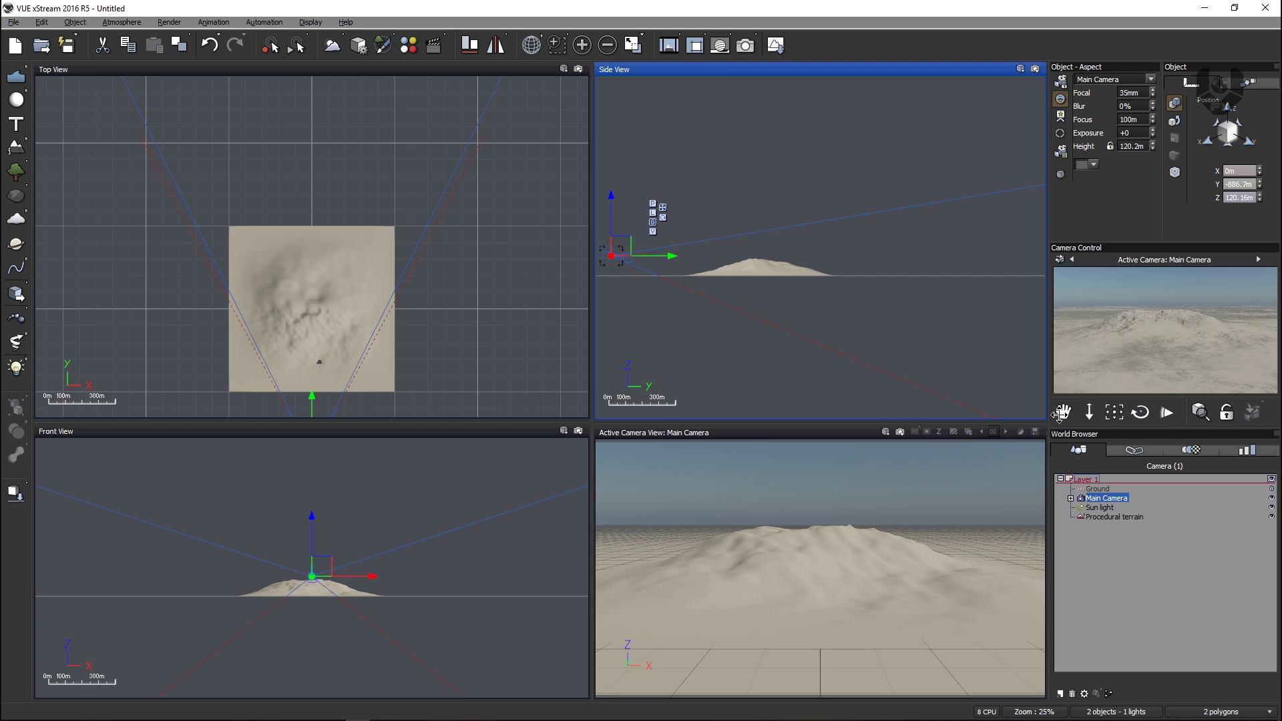
Open the procedural terrain in the Terrain Editor, try several preset terrain styles, and accept a rugged one with a high peak
{"action": "double_click", "coordinate": [1120, 518]}
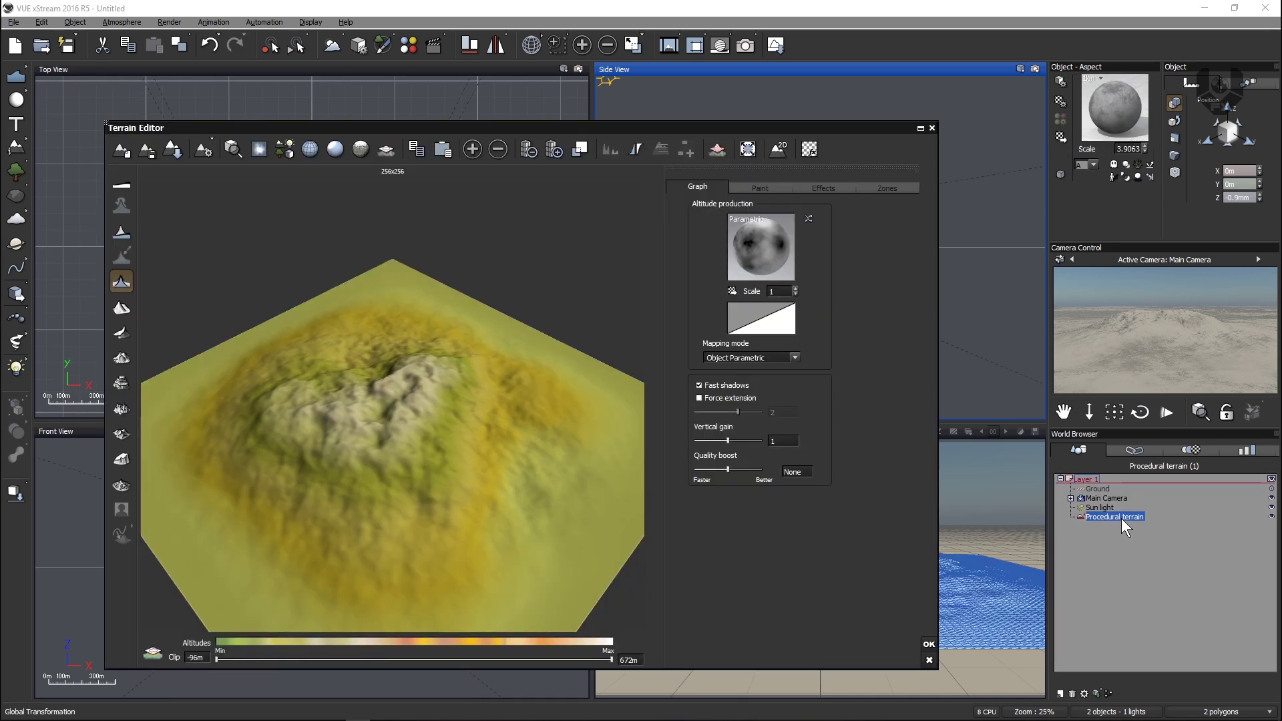
{"action": "right_click_drag", "start_coordinate": [490, 474], "coordinate": [643, 423]}
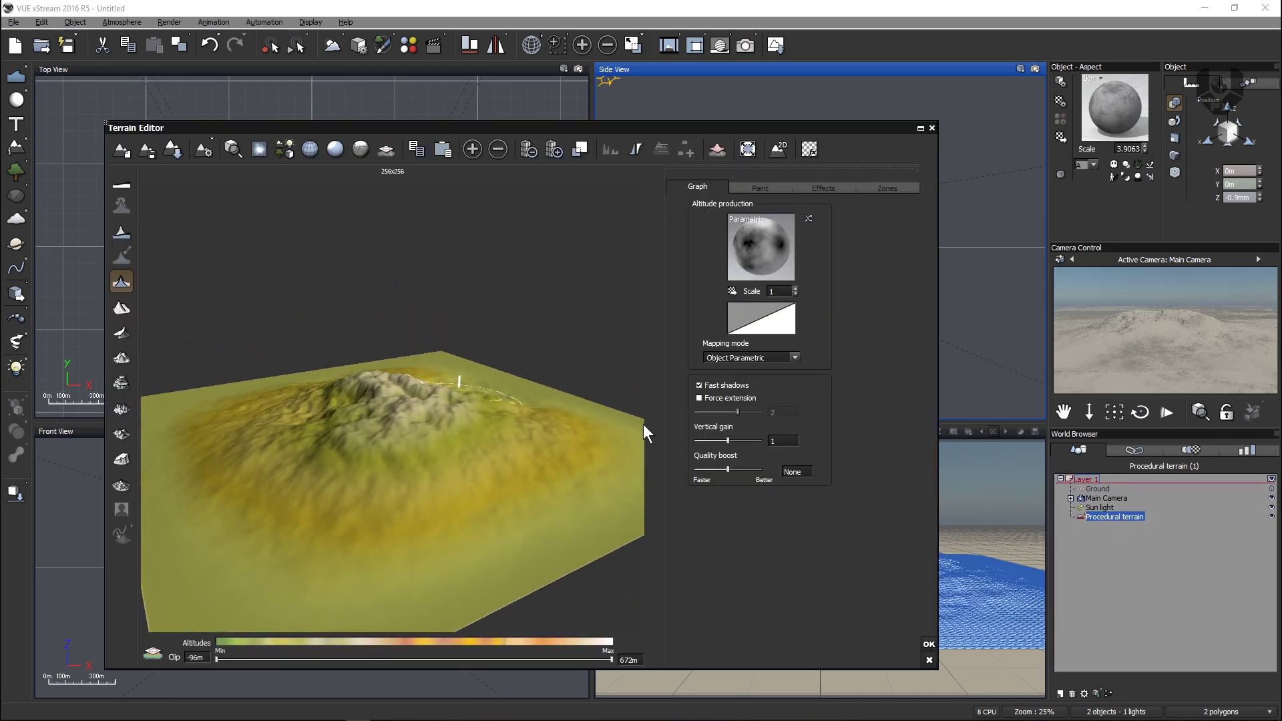
{"action": "left_click", "coordinate": [123, 366]}
{"action": "left_click", "coordinate": [121, 383]}
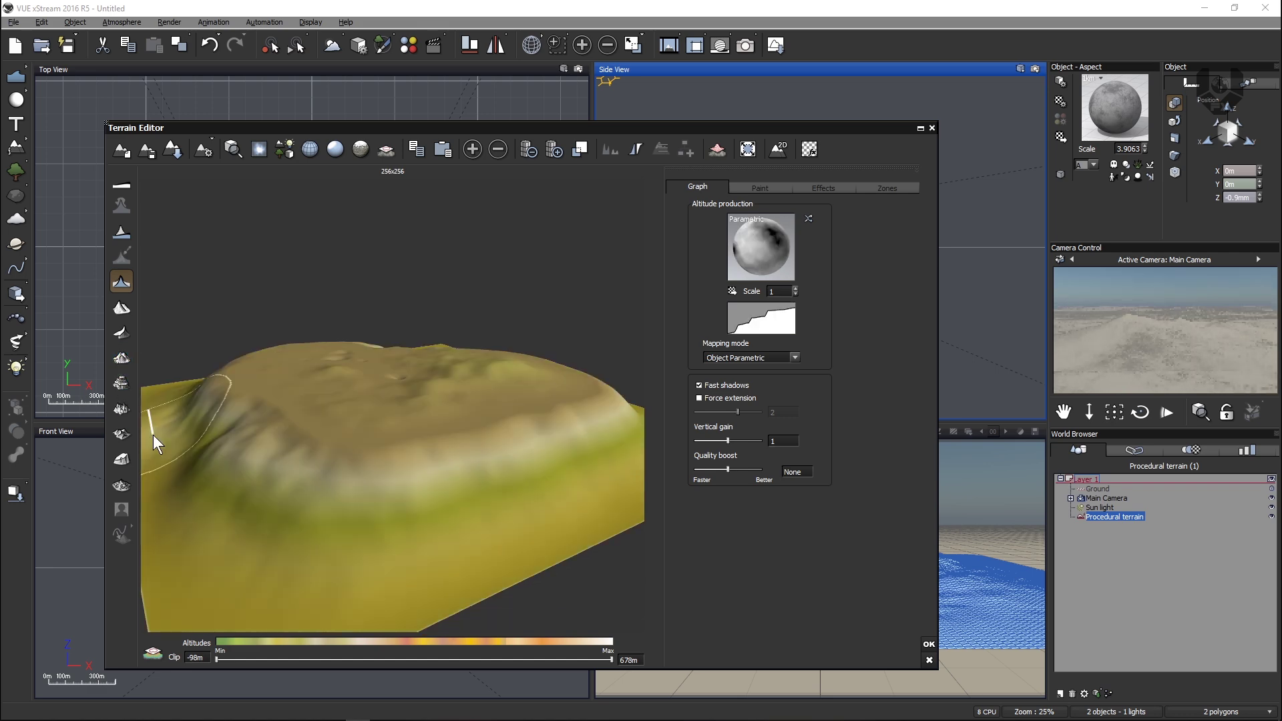
{"action": "left_click", "coordinate": [122, 408]}
{"action": "right_click_drag", "start_coordinate": [334, 458], "coordinate": [743, 430]}
{"action": "left_click", "coordinate": [928, 645]}
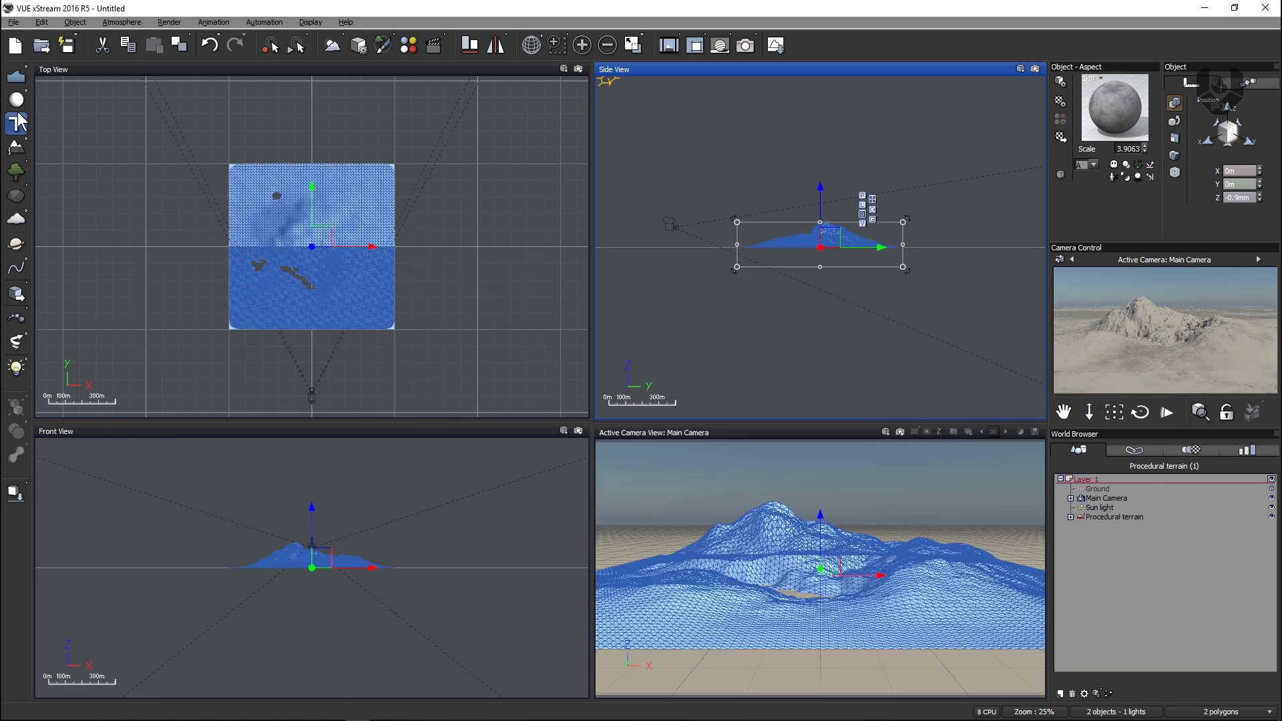
Add a sea plane, raise it to about Z 7.24 m, and angle the camera down over the island
{"action": "left_click", "coordinate": [17, 77]}
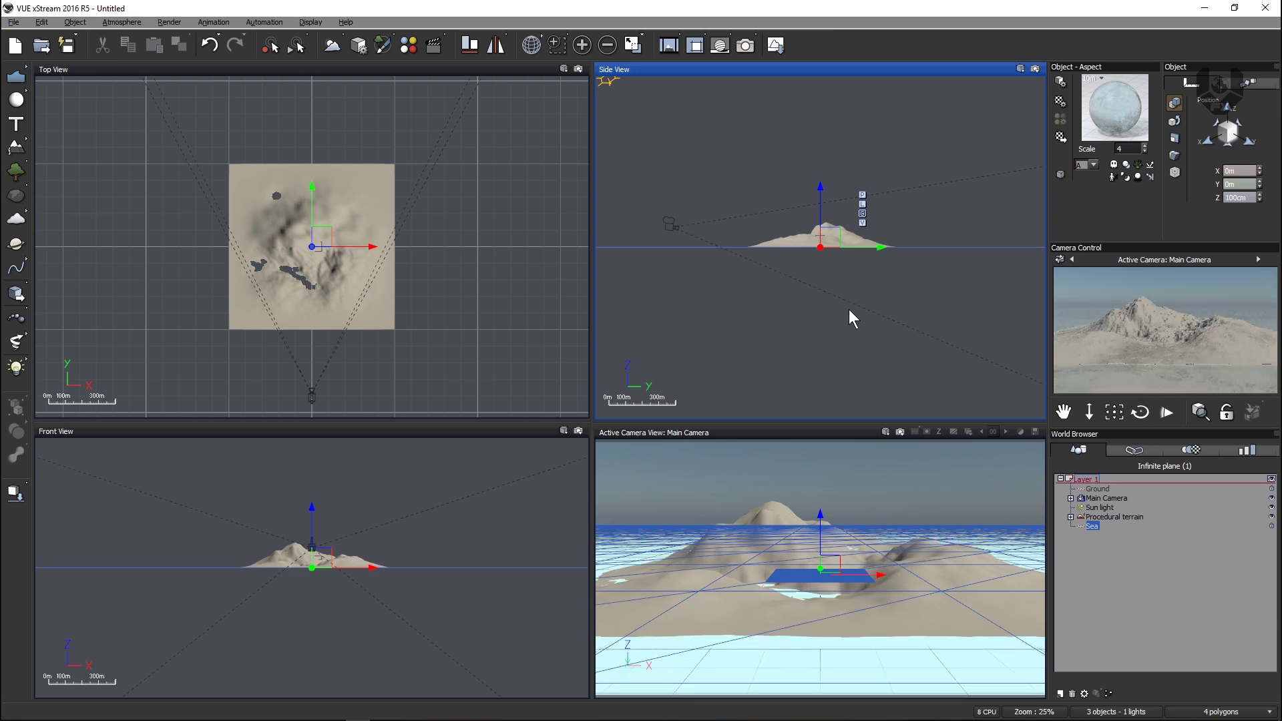
{"action": "scroll", "coordinate": [737, 262], "scroll_direction": "up", "scroll_amount": 5}
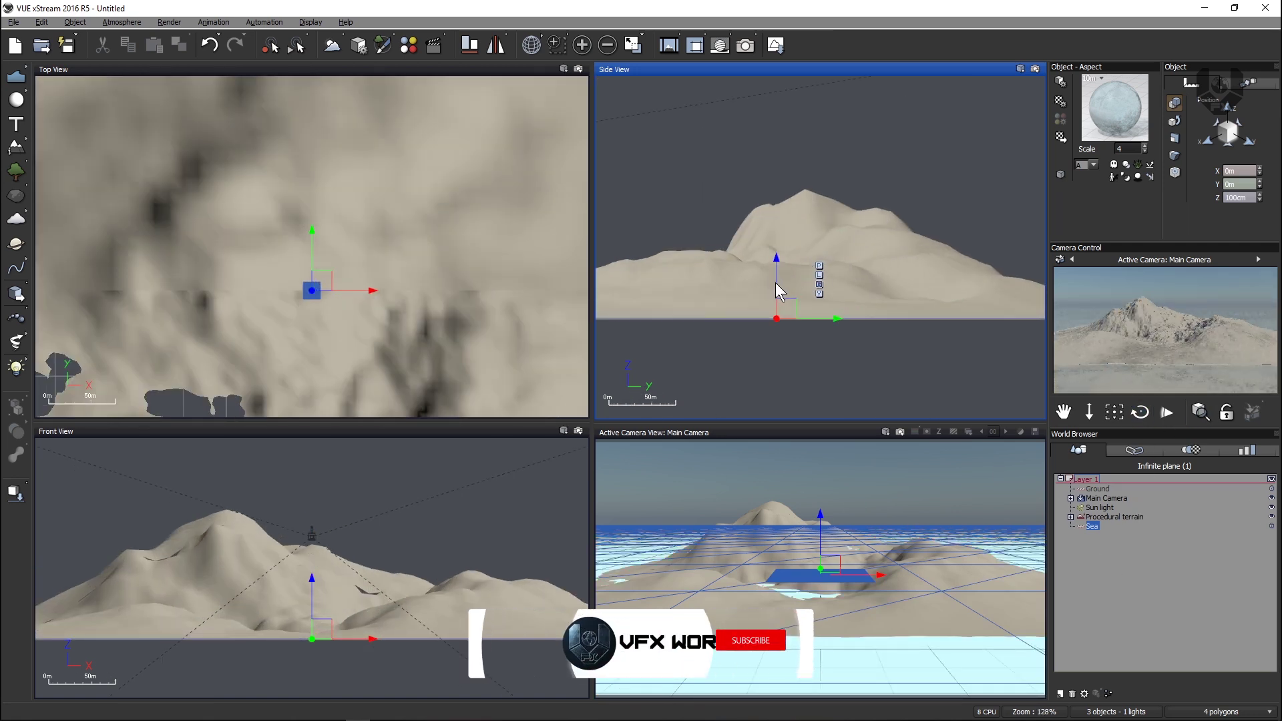
{"action": "left_click_drag", "start_coordinate": [775, 282], "coordinate": [781, 281]}
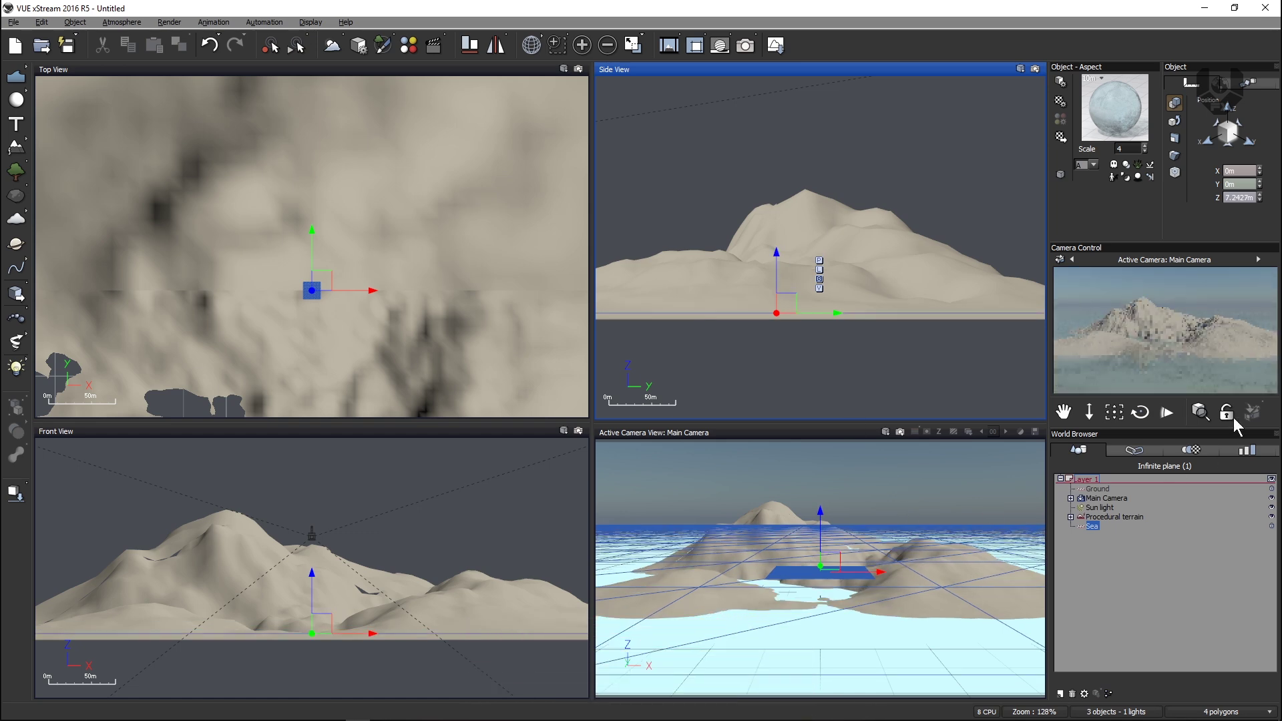
{"action": "right_click_drag", "start_coordinate": [821, 596], "coordinate": [860, 458]}
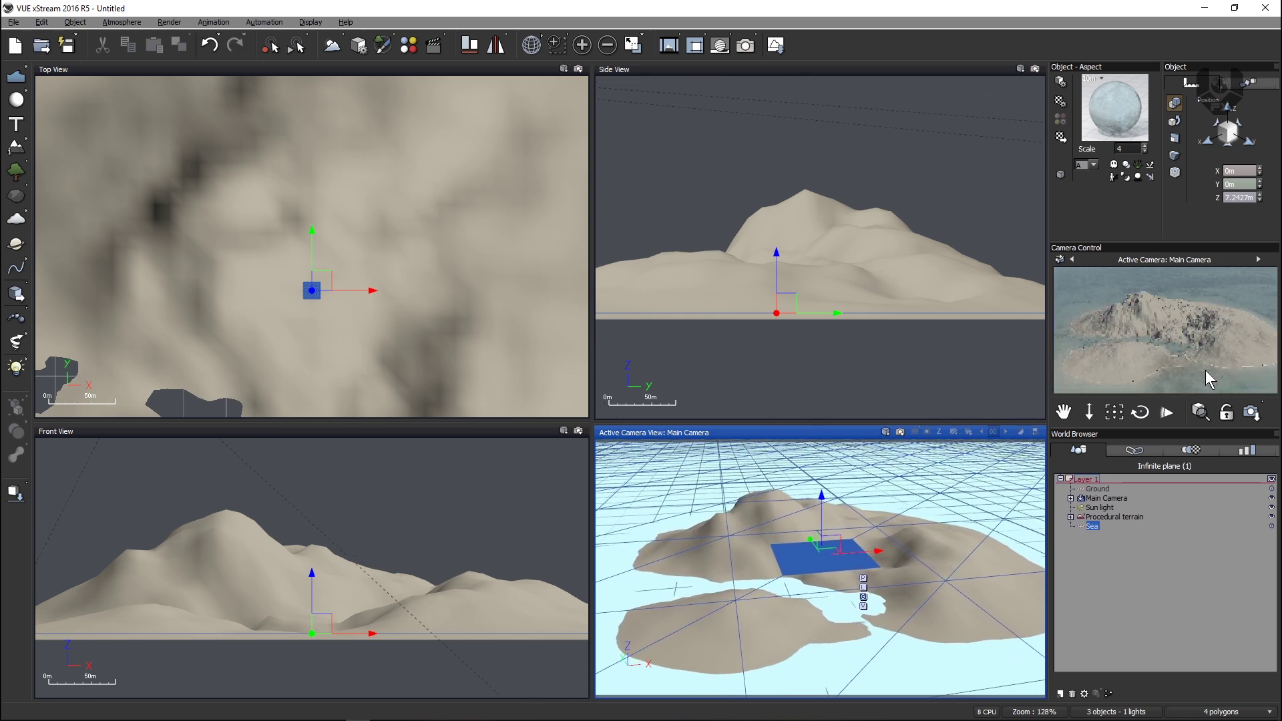
Disable the sea's global wave control, set wind direction to 101.15° and wave amount to 2.81, and render the camera view
{"action": "left_click", "coordinate": [1079, 541]}
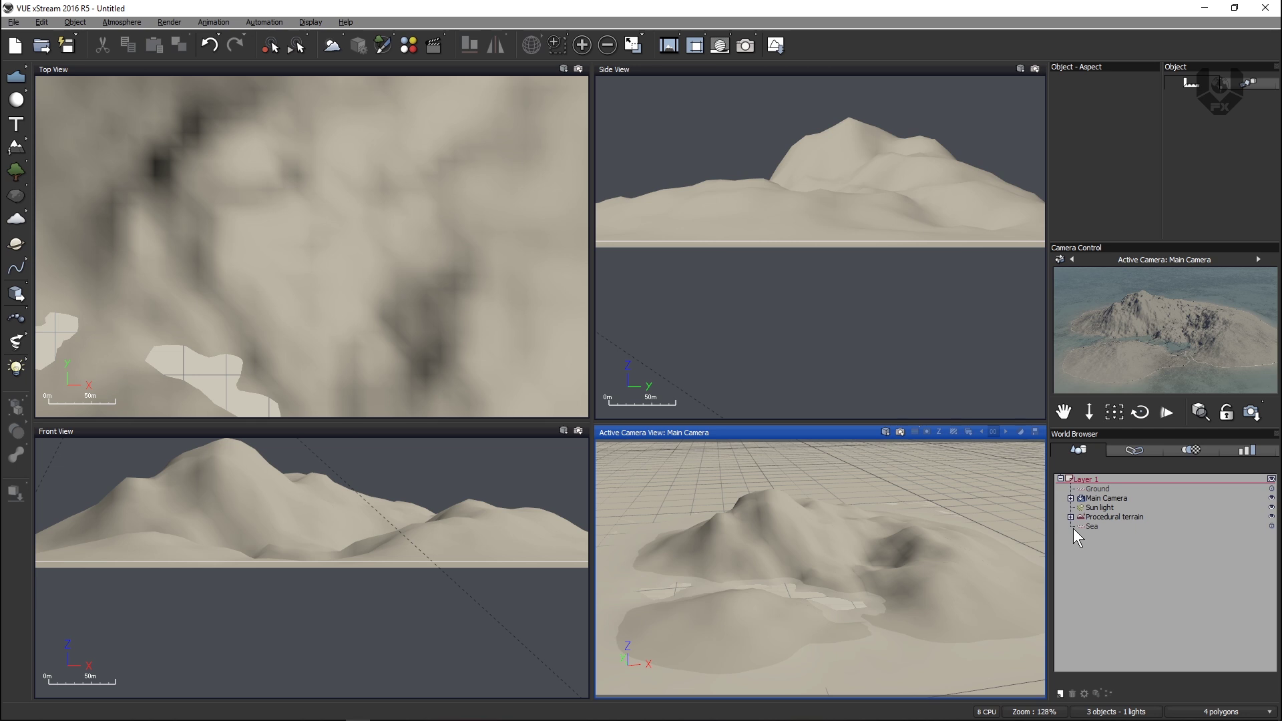
{"action": "double_click", "coordinate": [1092, 525]}
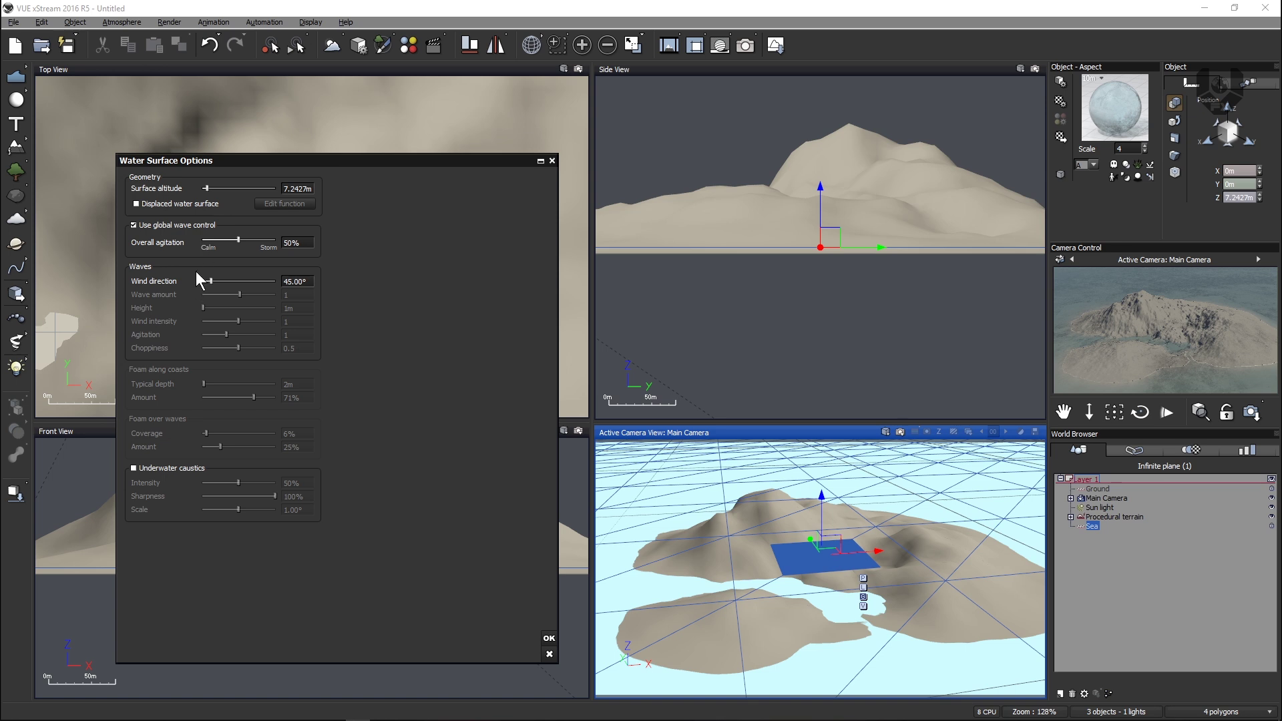
{"action": "left_click", "coordinate": [133, 226]}
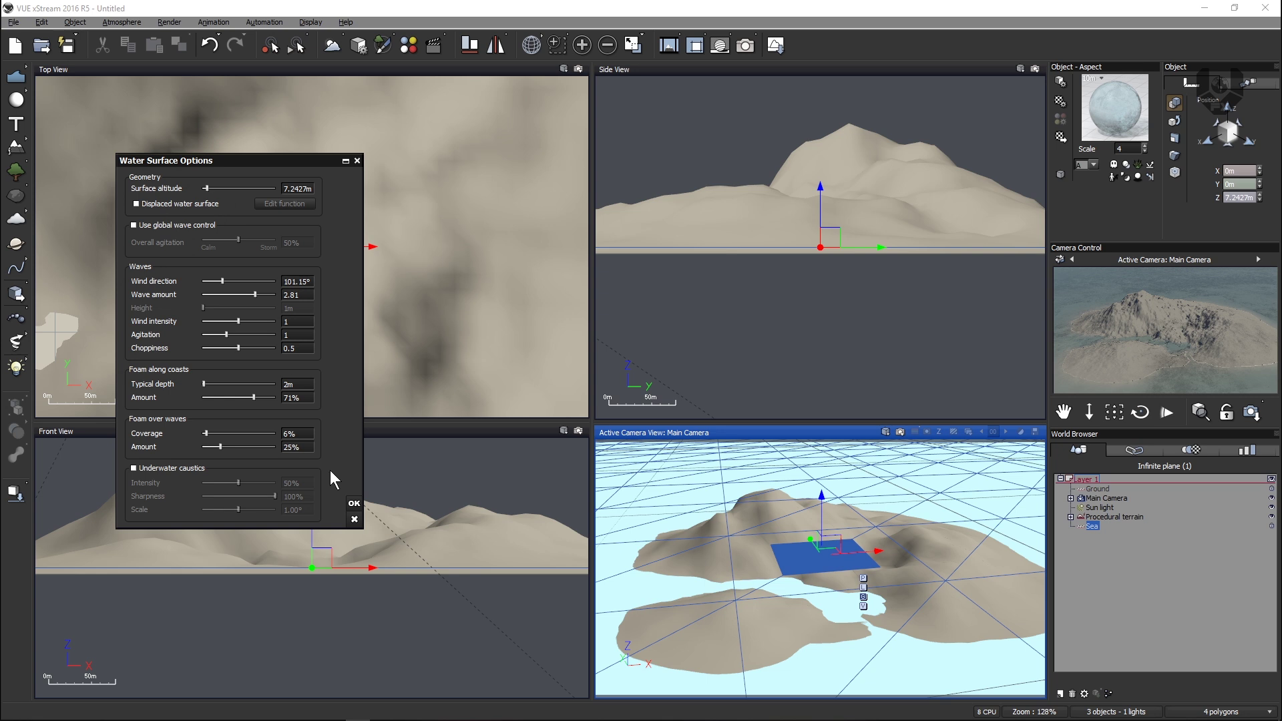
{"action": "left_click", "coordinate": [353, 504]}
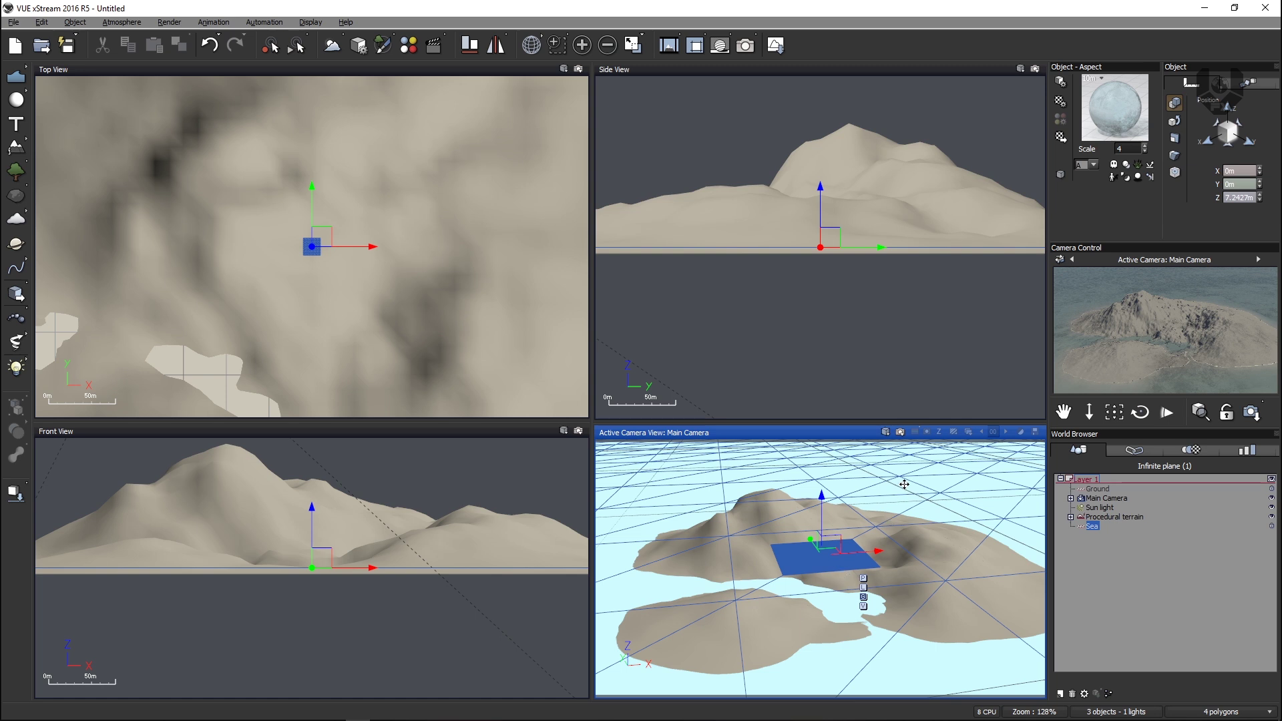
{"action": "left_click", "coordinate": [900, 432]}
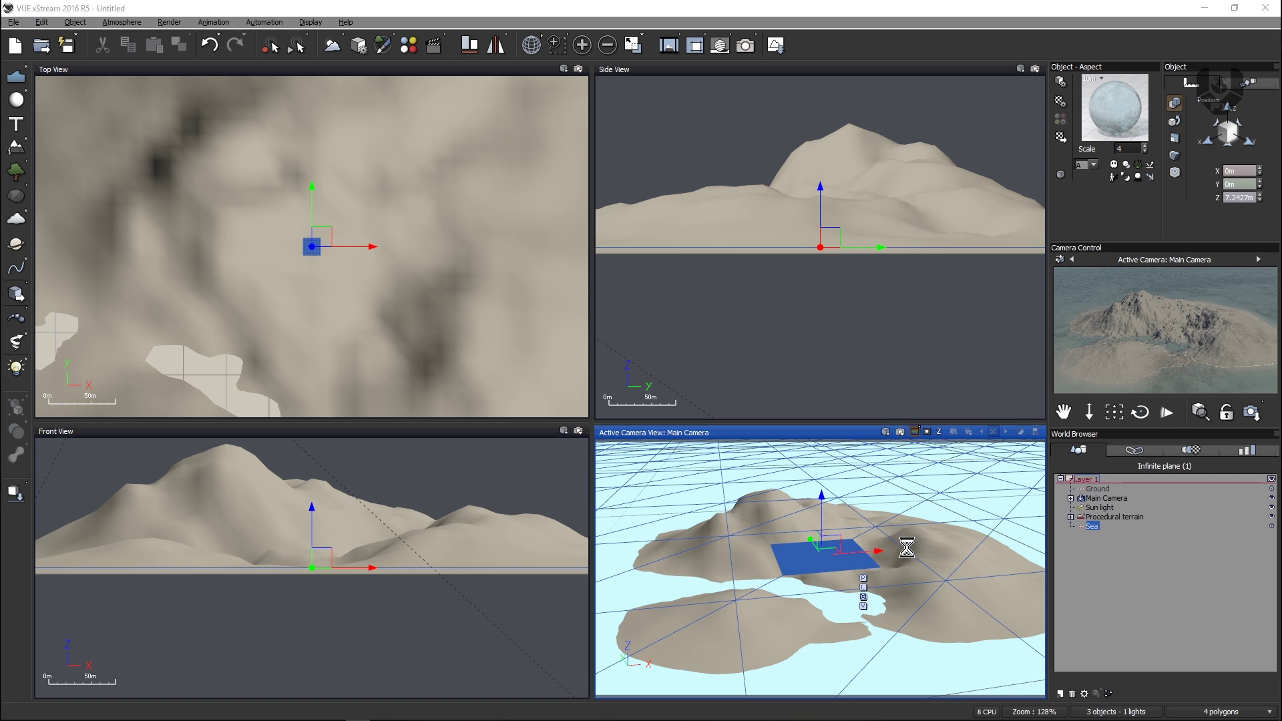